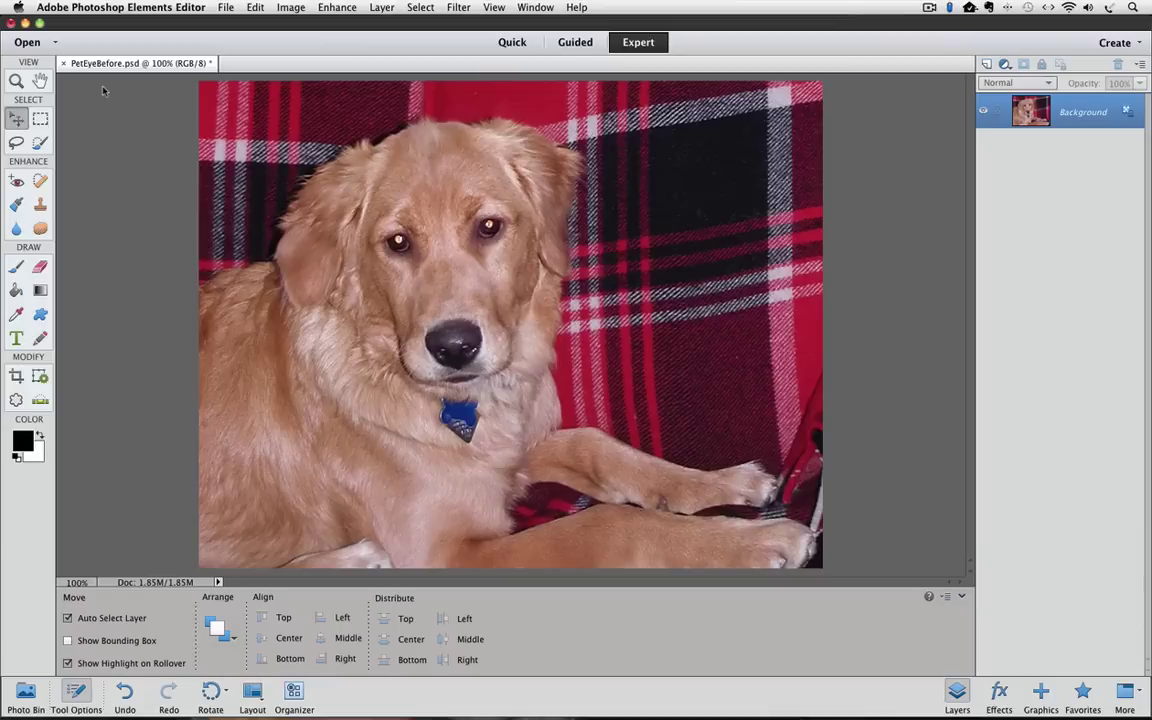
# Activate the Selection Brush in Selection mode and choose the Basic Brushes set for it.
pyautogui.press('a')
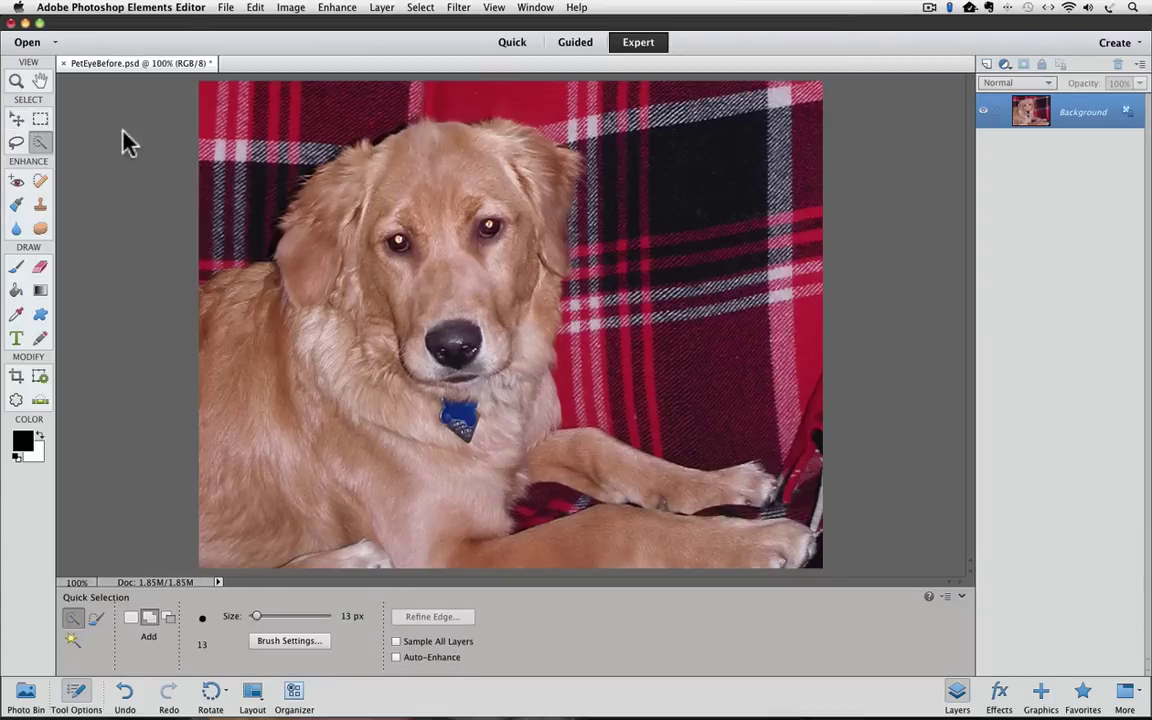
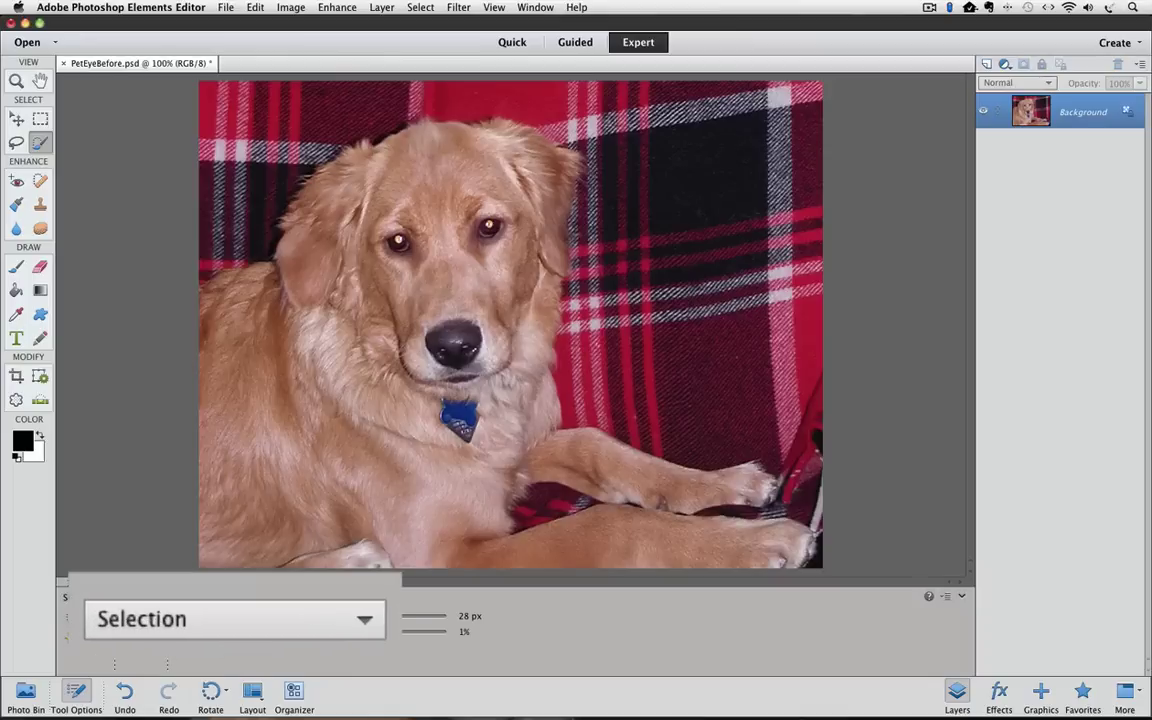
pyautogui.click(325, 607)
pyautogui.click(324, 610)
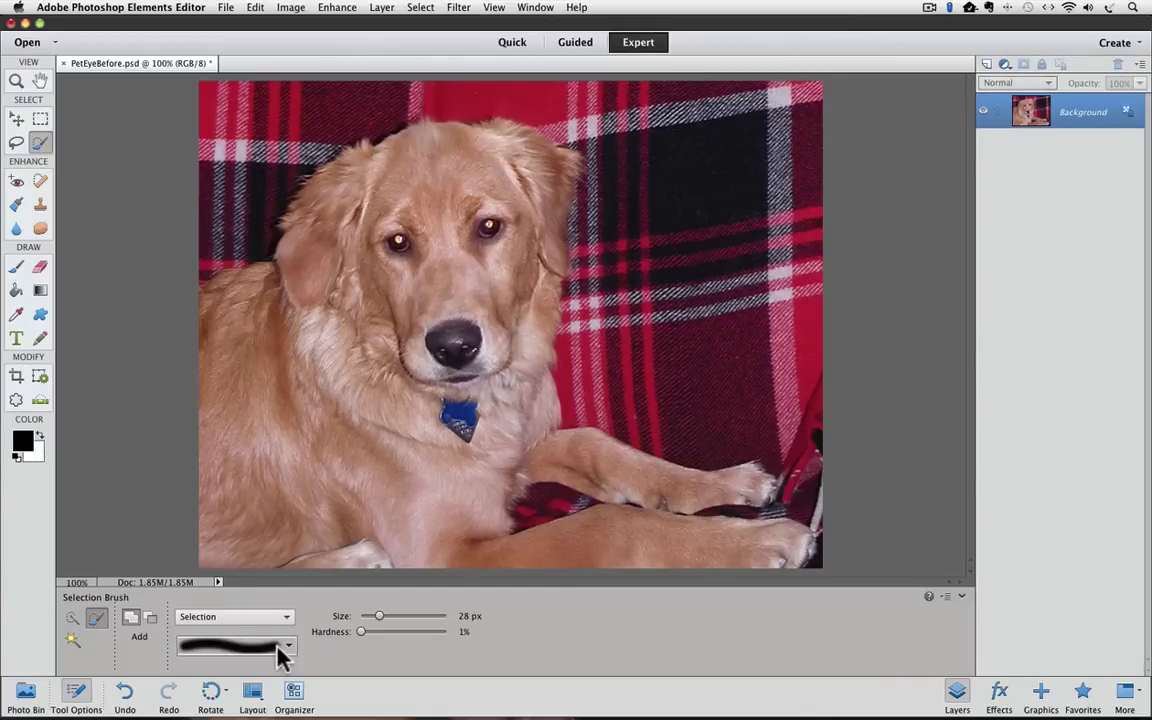
pyautogui.click(278, 648)
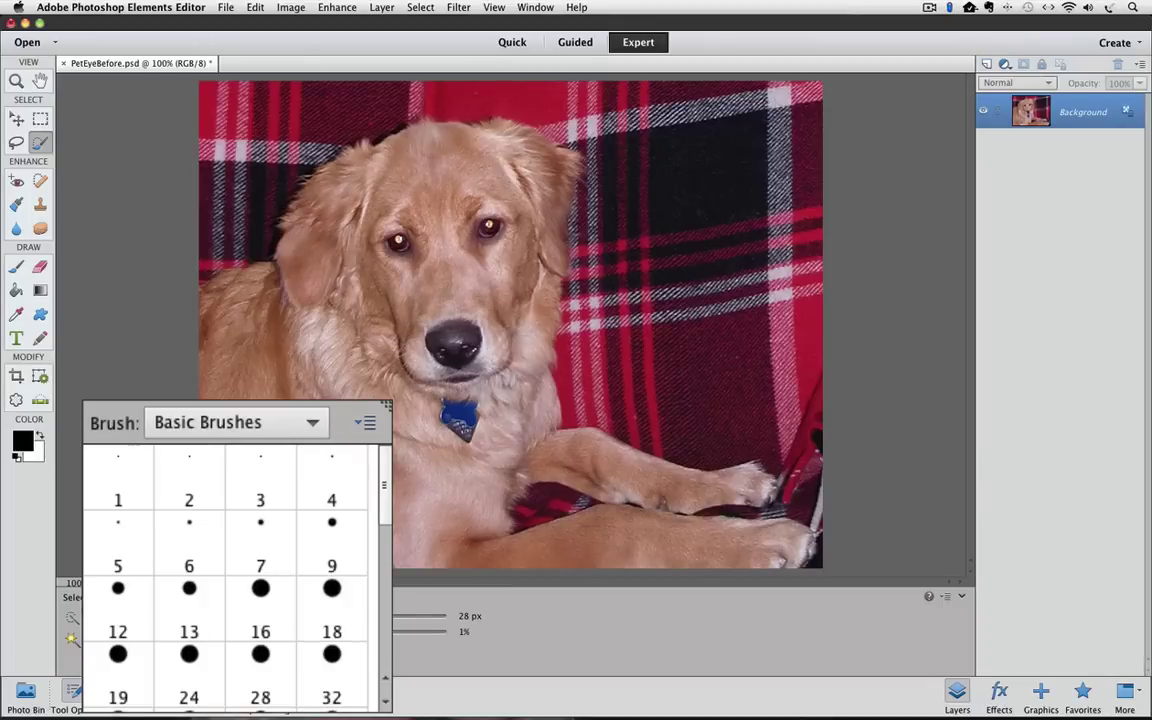
pyautogui.click(311, 422)
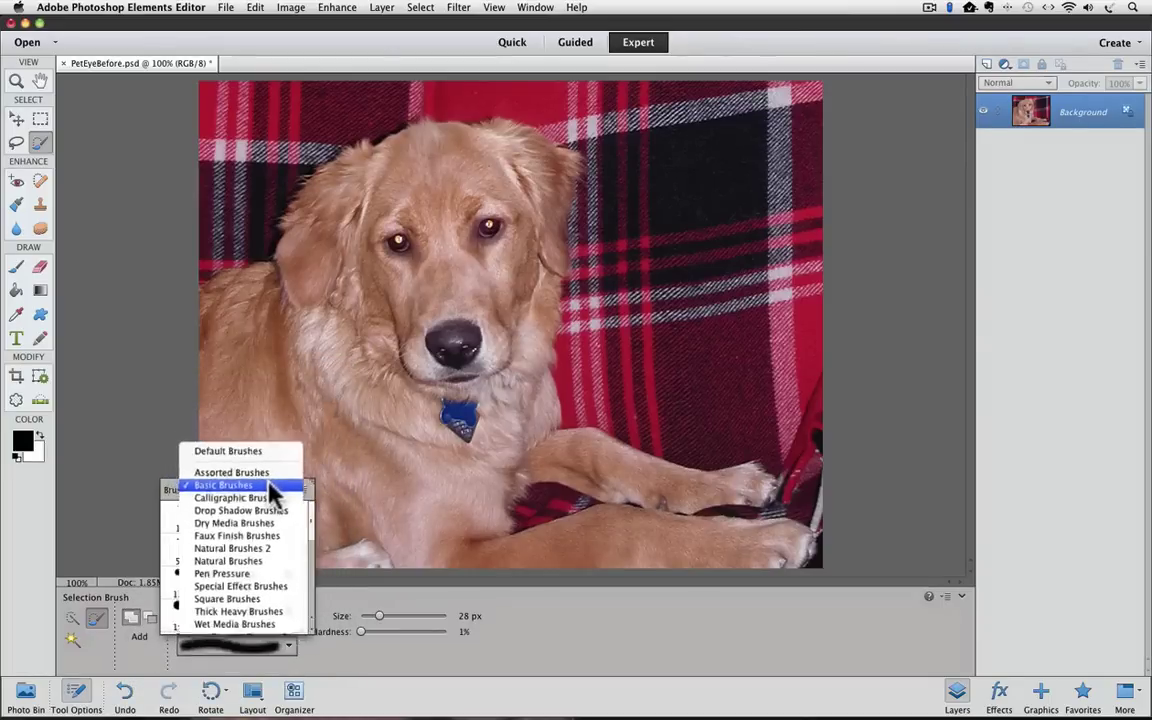
pyautogui.click(236, 488)
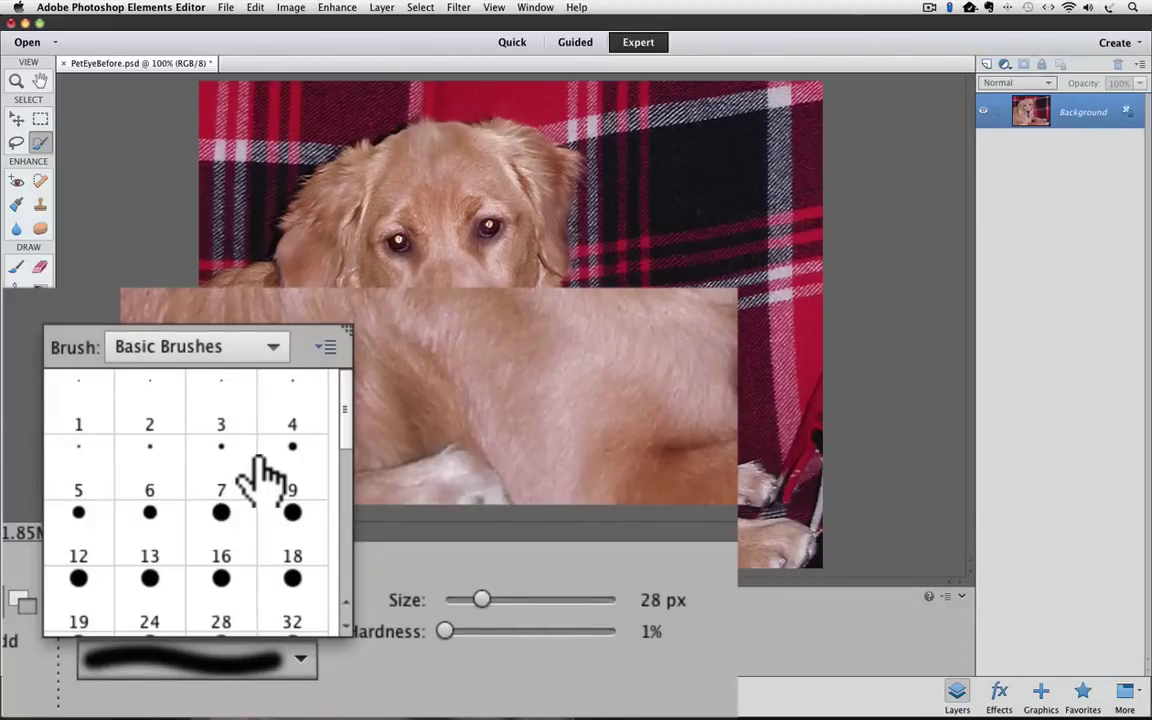
# Choose the hard round 18 px brush preset, keeping the small thumbnail display, and set the Selection Brush hardness to 100%.
pyautogui.click(329, 348)
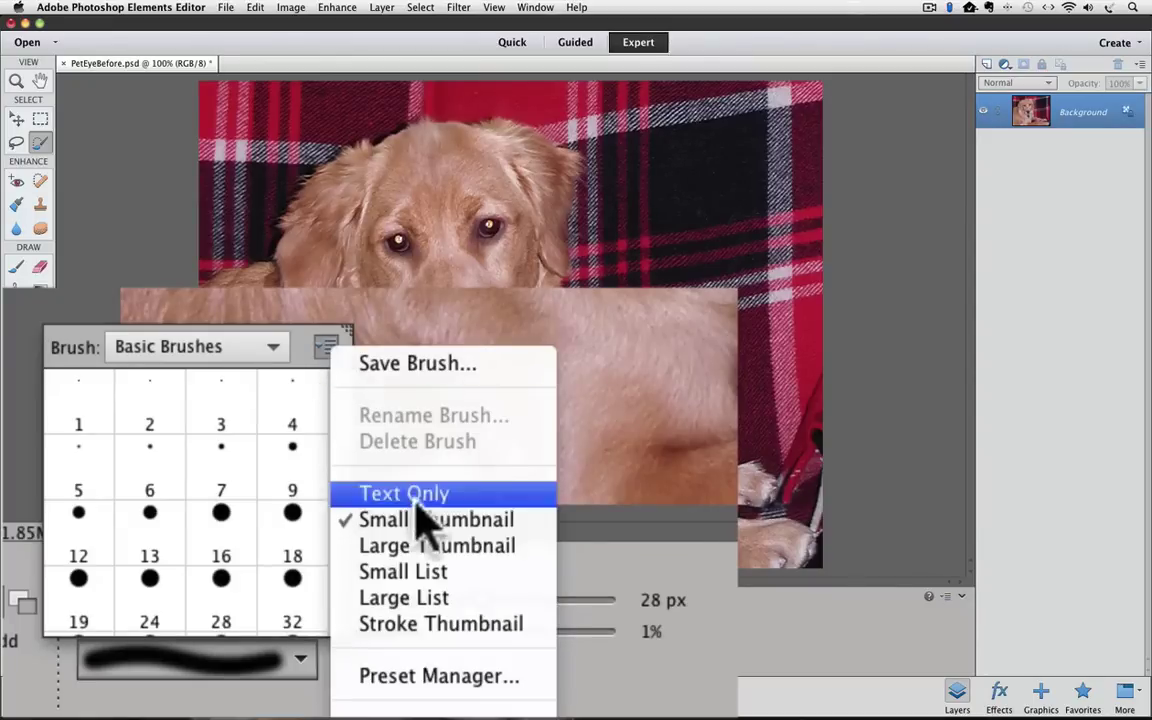
pyautogui.click(521, 530)
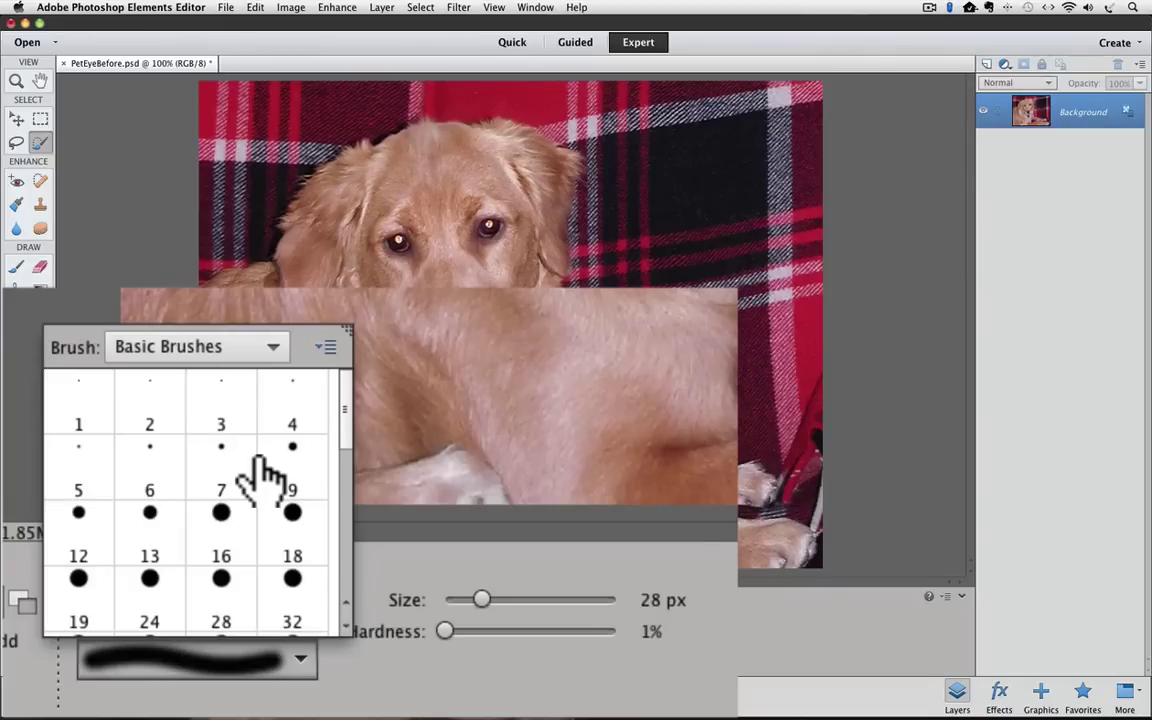
pyautogui.moveTo(345, 414); pyautogui.dragTo(344, 568)
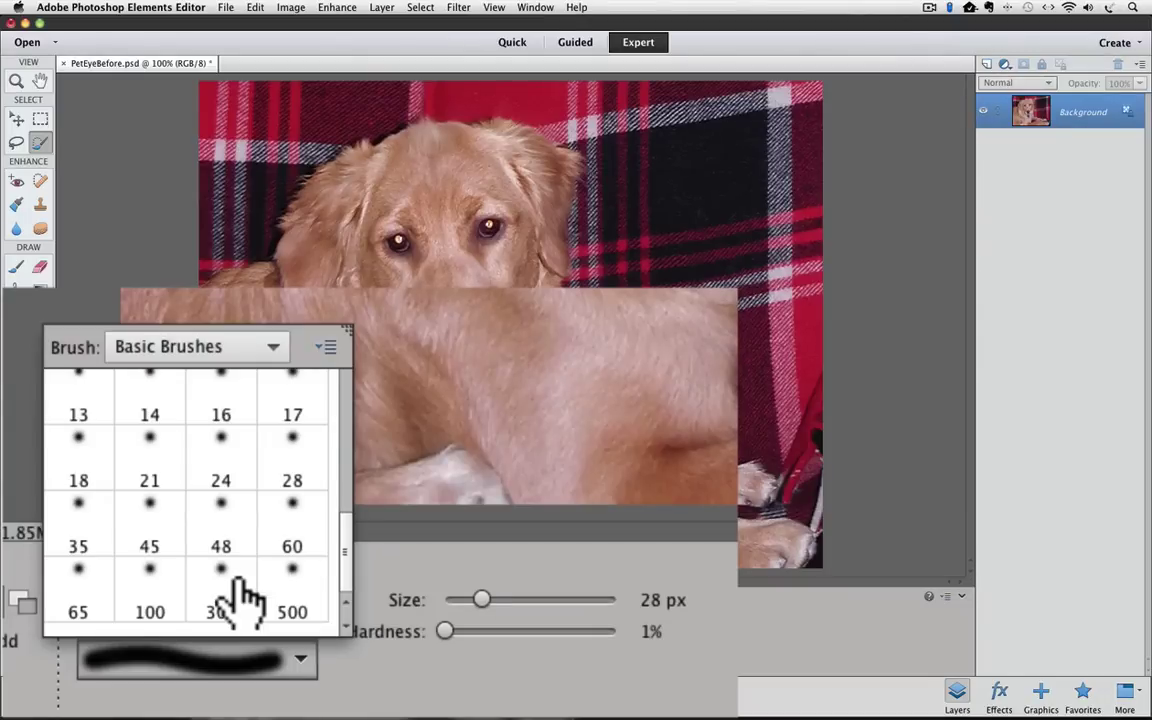
pyautogui.moveTo(347, 545); pyautogui.dragTo(355, 410)
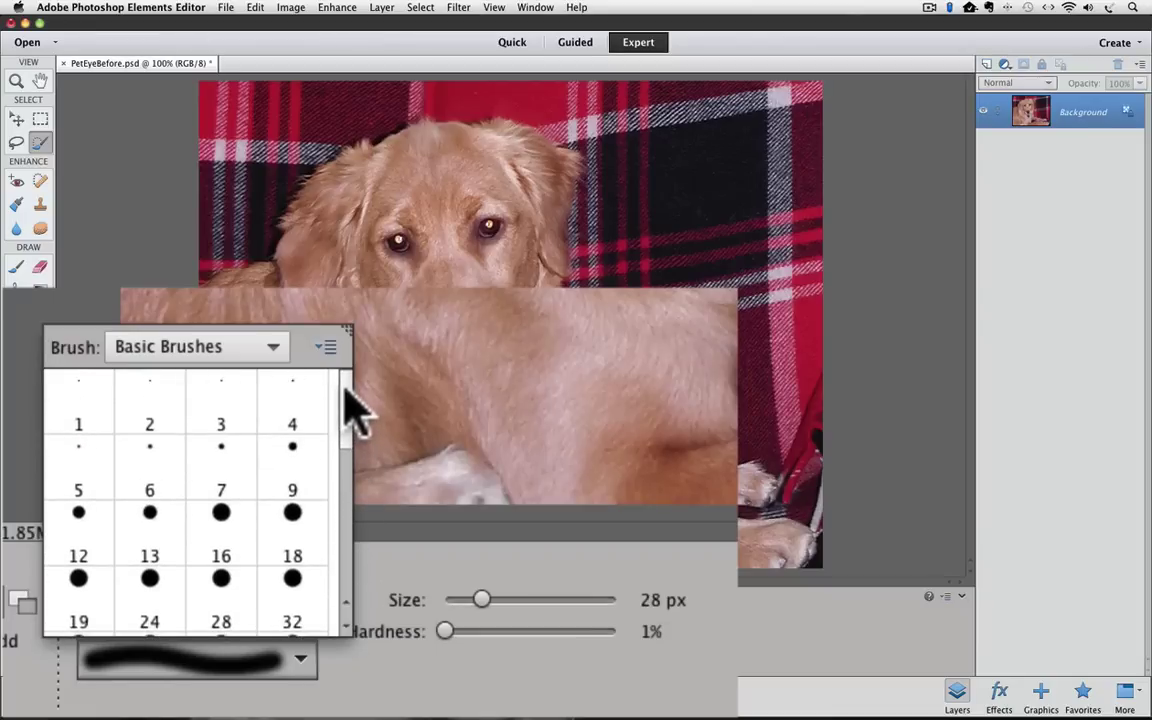
pyautogui.click(300, 563)
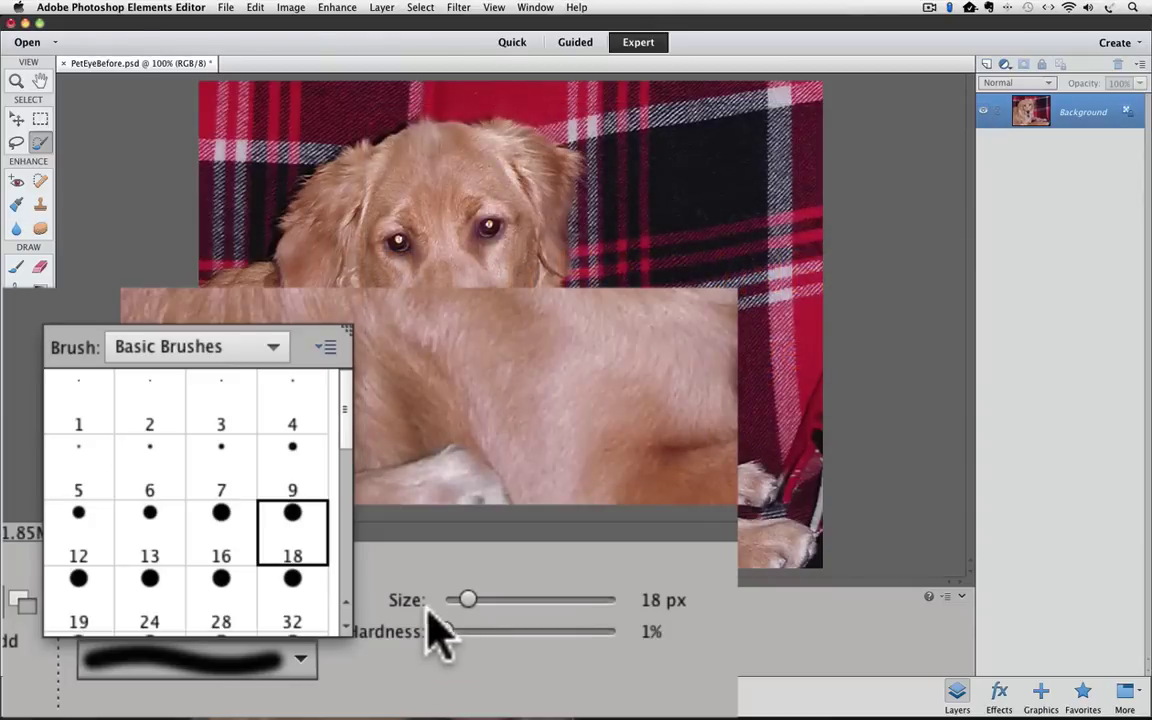
pyautogui.moveTo(443, 630); pyautogui.dragTo(626, 633)
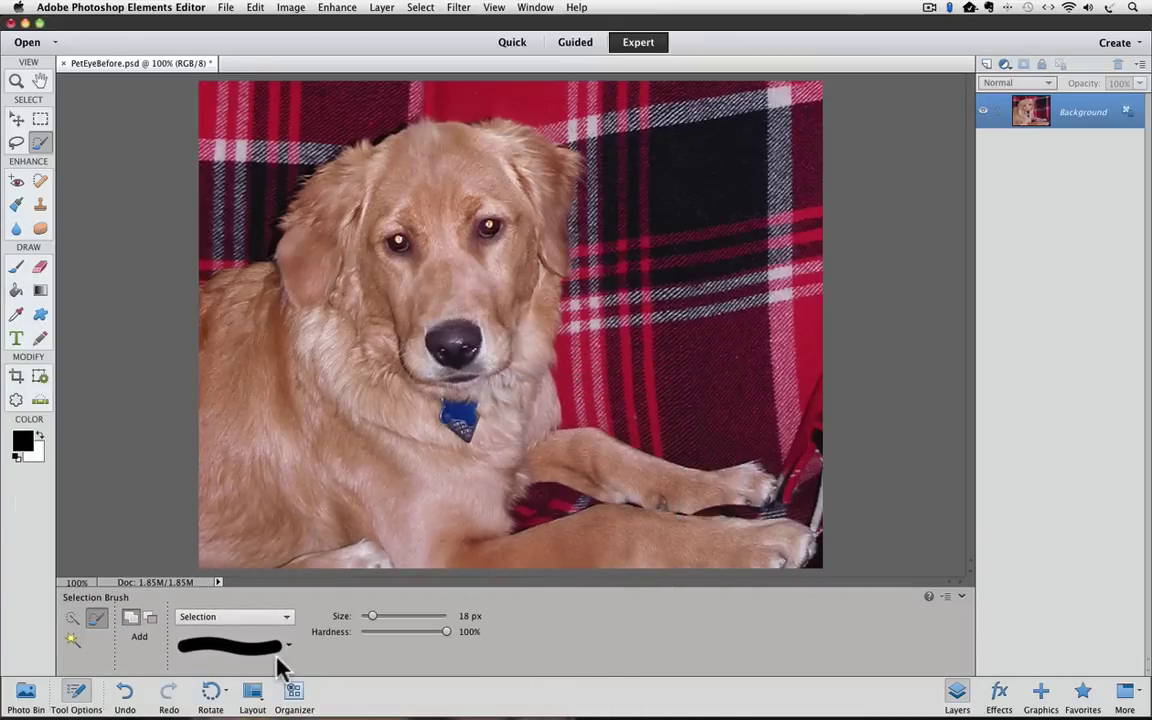
# Resize the Selection Brush to 15 px to fit the glowing pupil of the dog's eye nearest the large ear.
pyautogui.press('super+space')
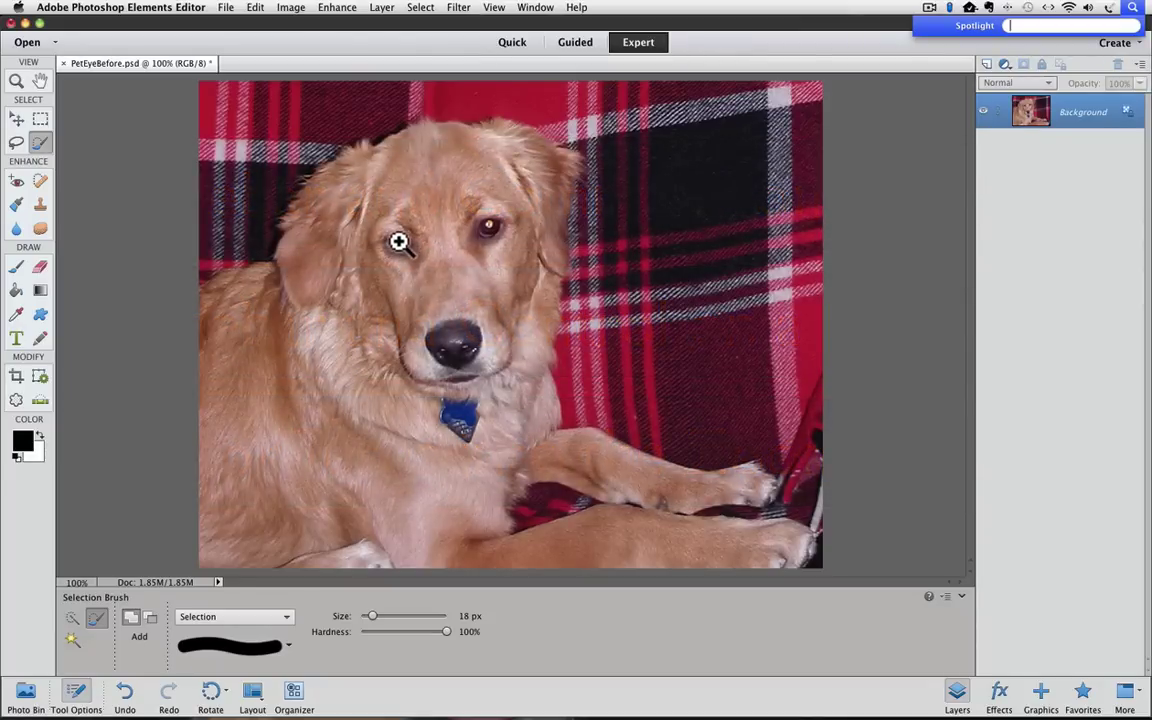
pyautogui.click(400, 241)
pyautogui.click(400, 241)
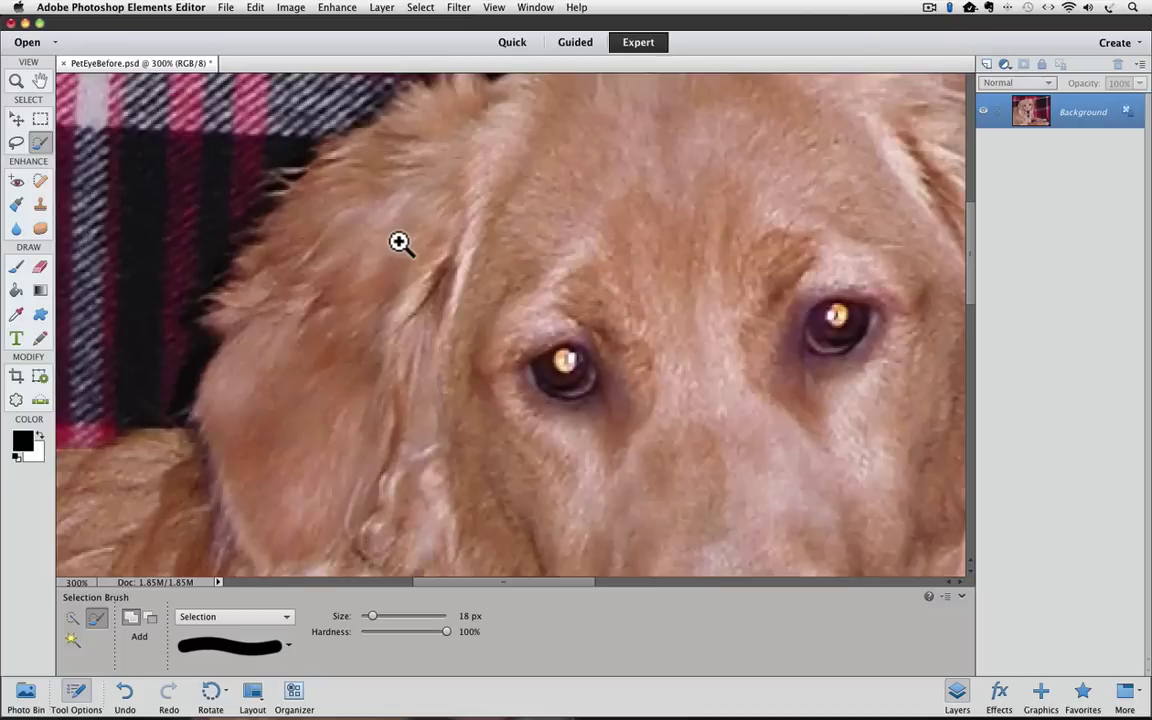
pyautogui.click(569, 363)
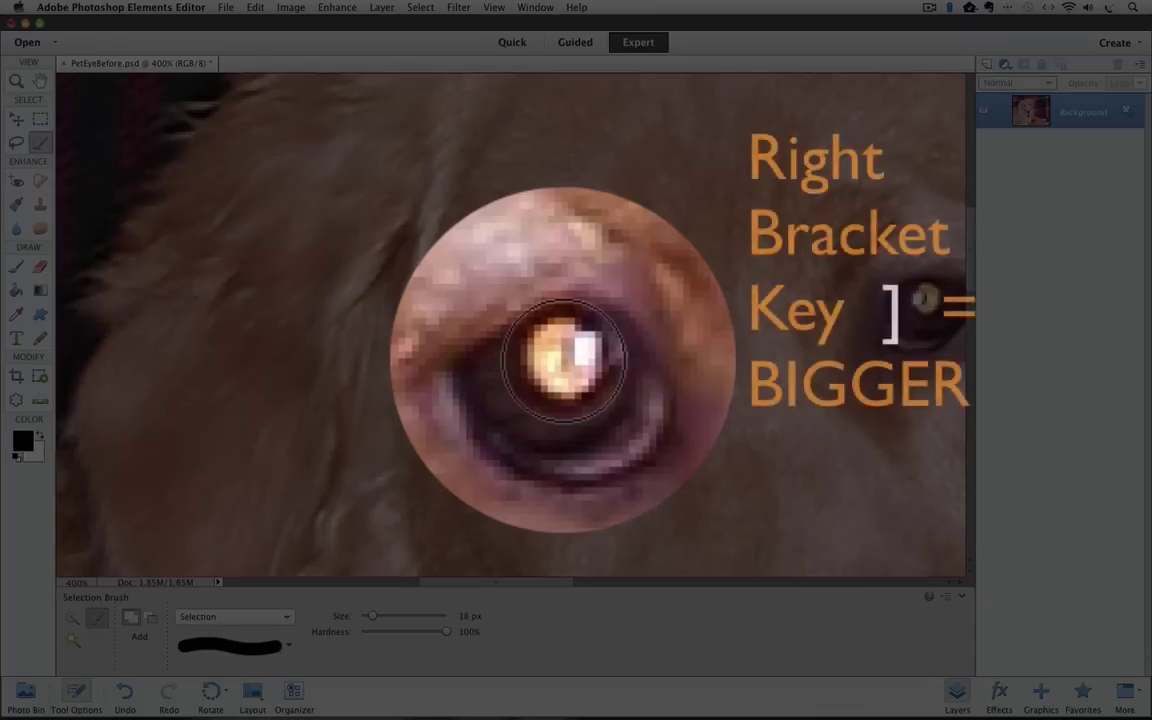
pyautogui.press(']')
pyautogui.press(']')
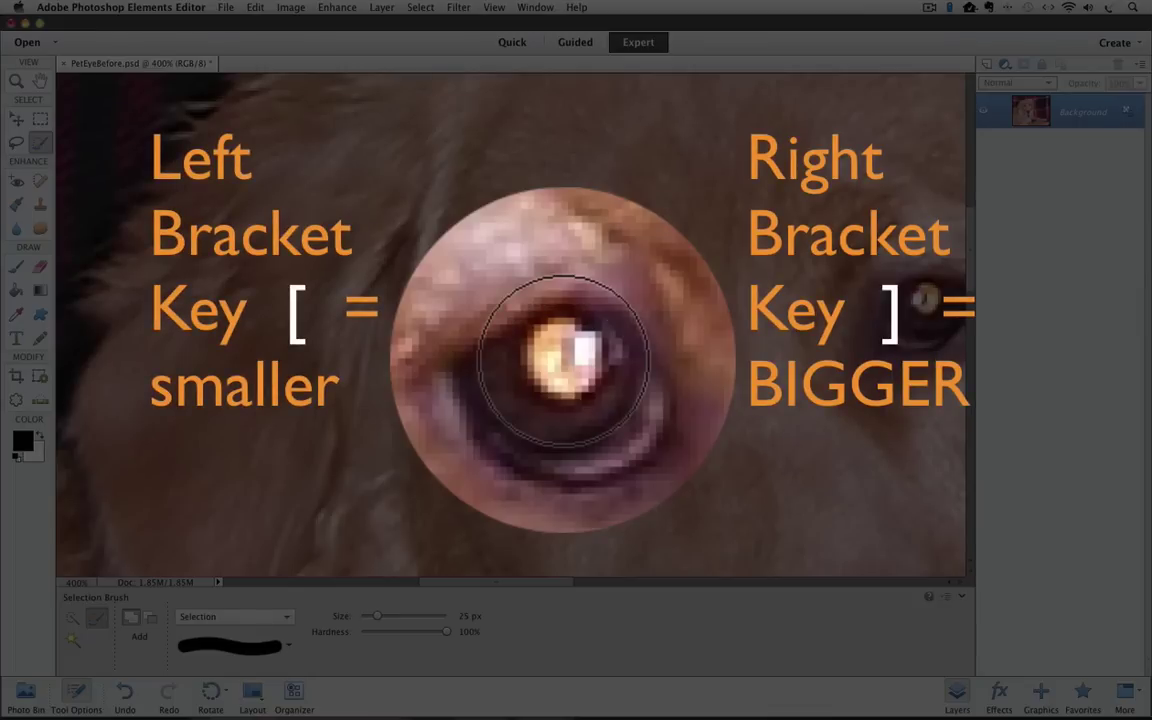
pyautogui.press('[')
pyautogui.press('[')
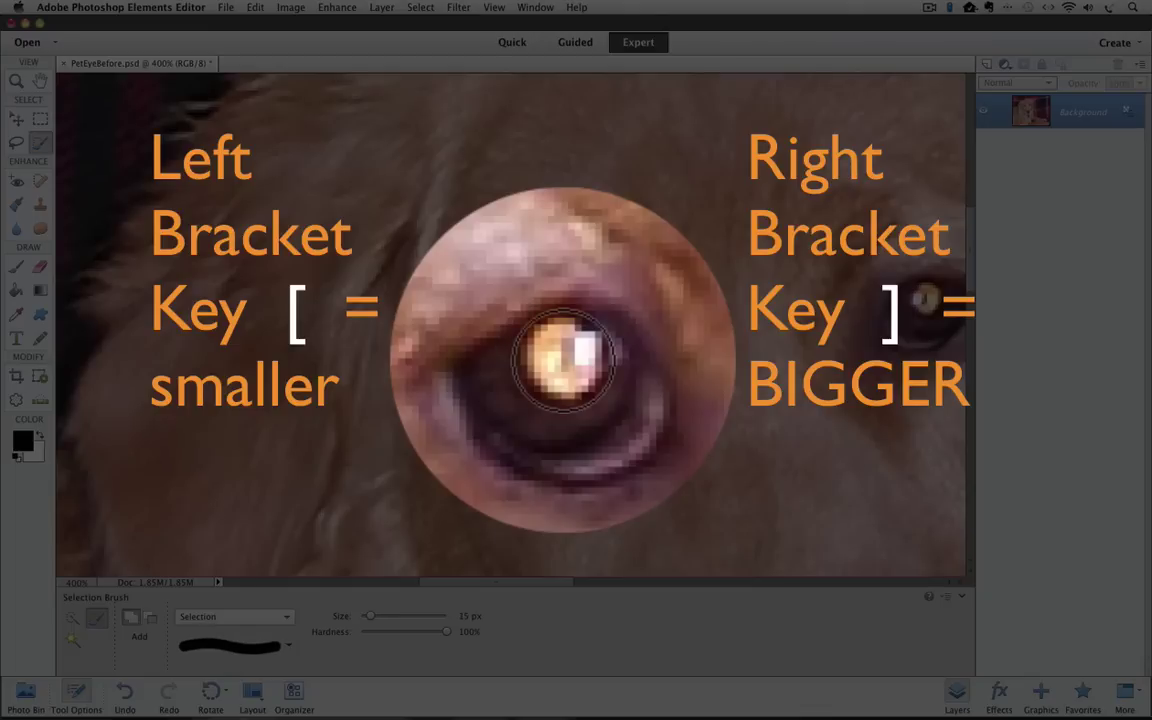
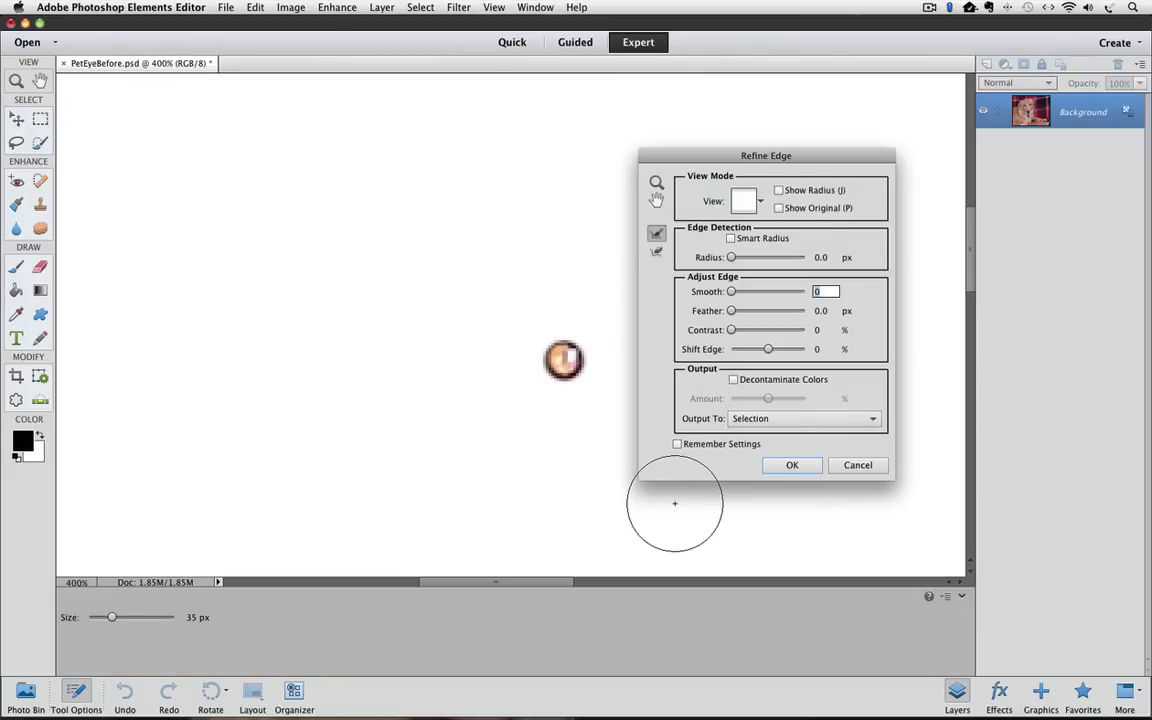
# Refine the pupil selection's edge with a 0.7 px feather, previewed On White, and apply it.
pyautogui.click(746, 203)
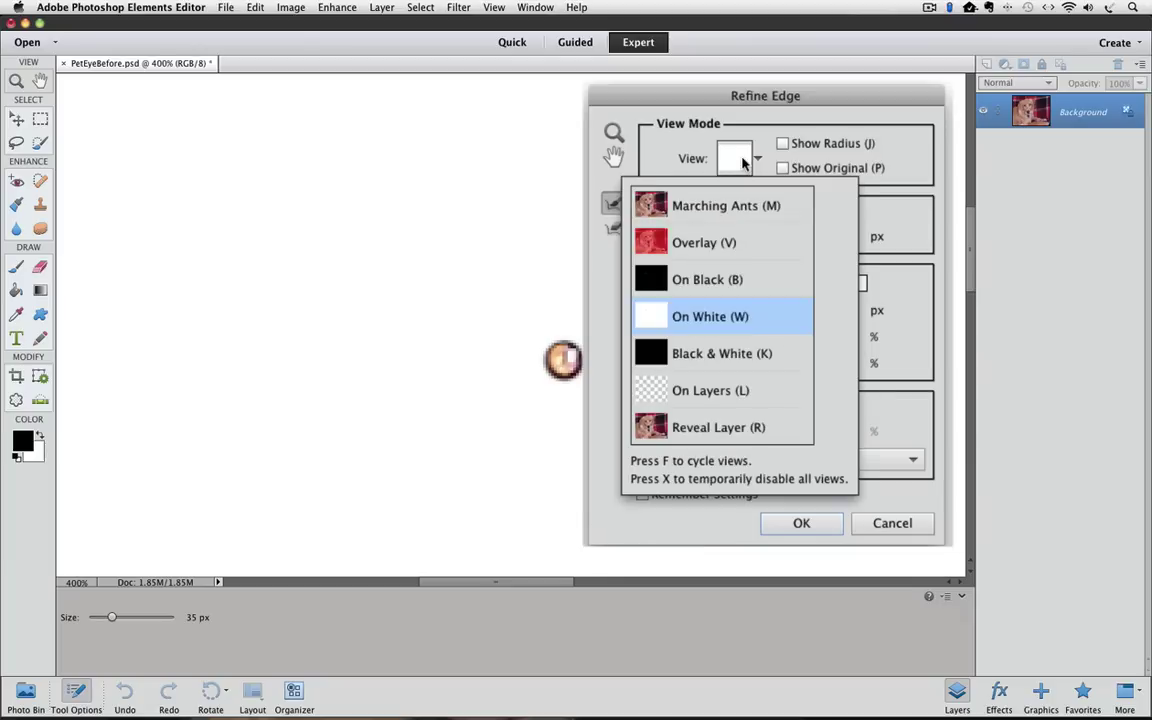
pyautogui.click(700, 318)
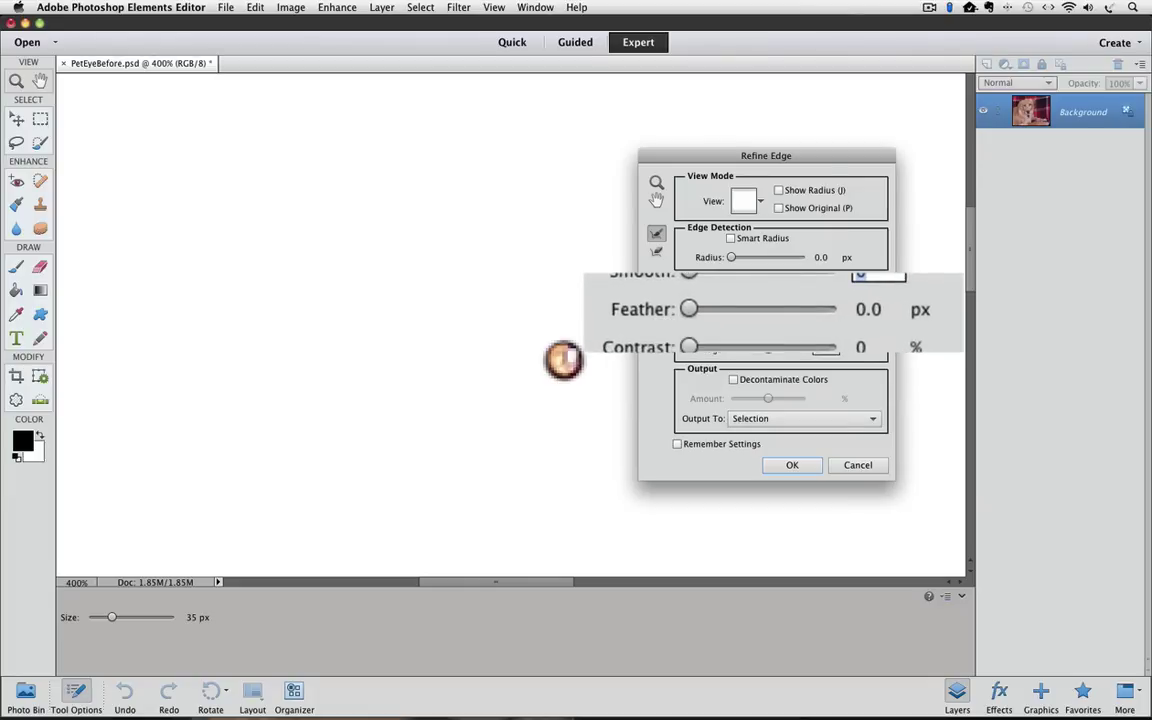
pyautogui.click(690, 309)
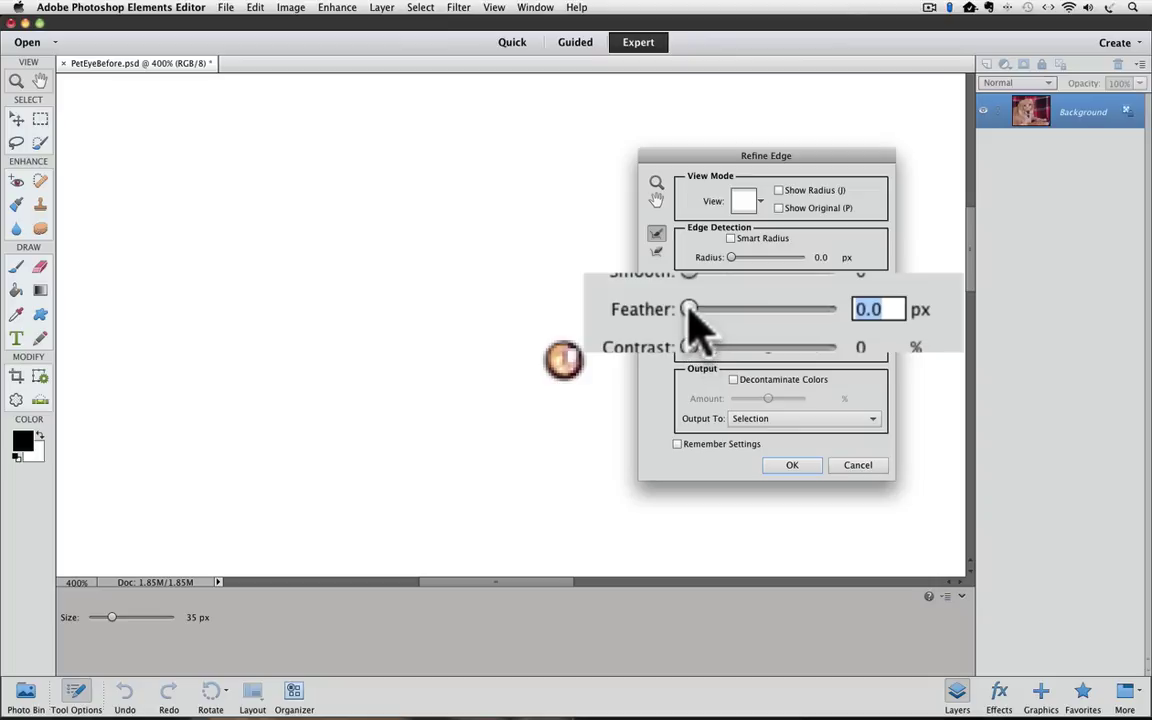
pyautogui.moveTo(689, 310); pyautogui.dragTo(695, 313)
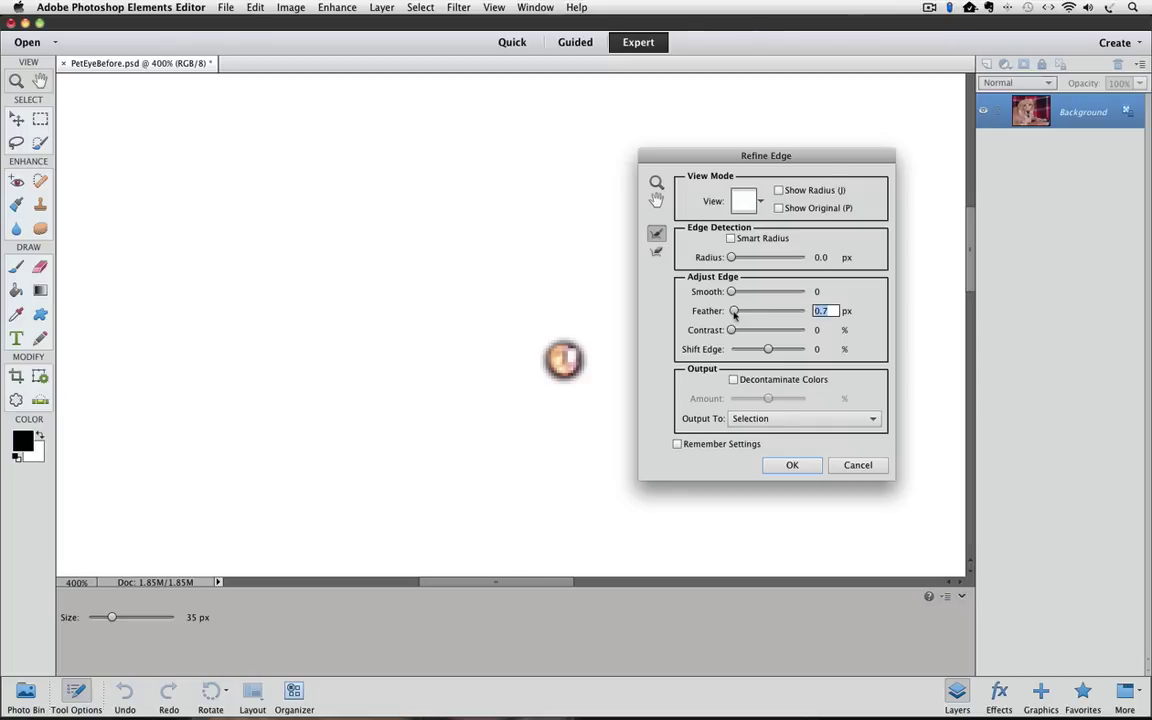
pyautogui.click(737, 208)
pyautogui.click(795, 466)
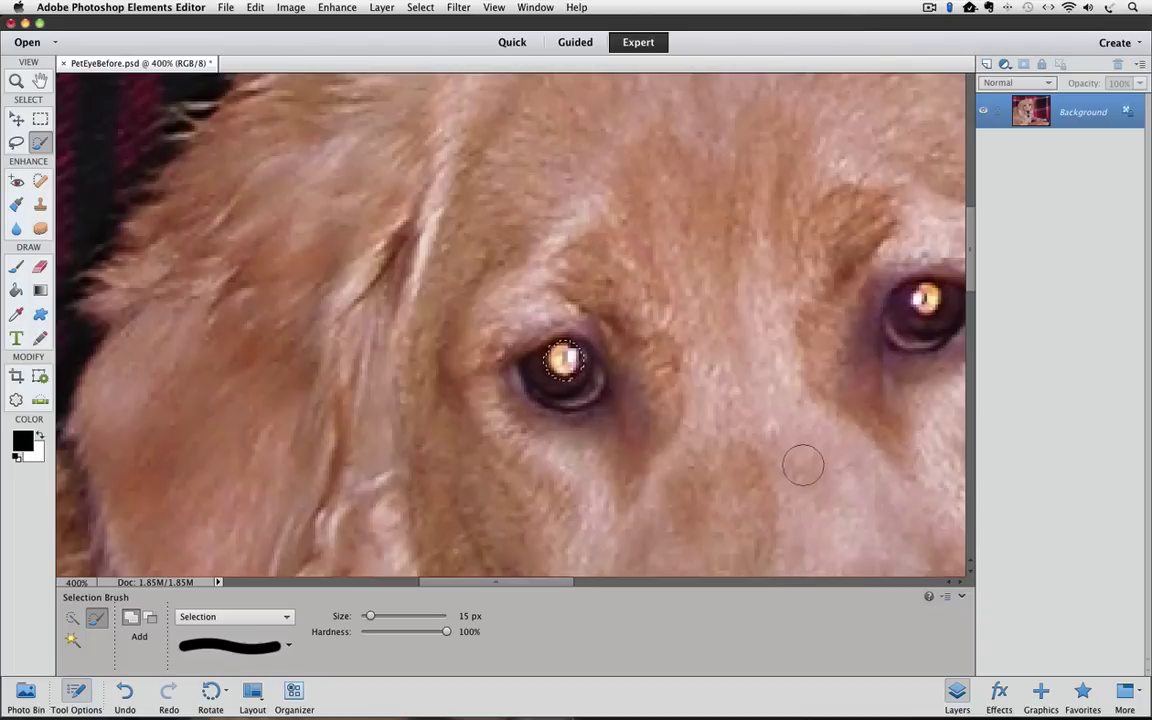
# Fill the pupil selection with black on a new layer at Normal mode and 100% opacity, and deselect it.
pyautogui.click(987, 63)
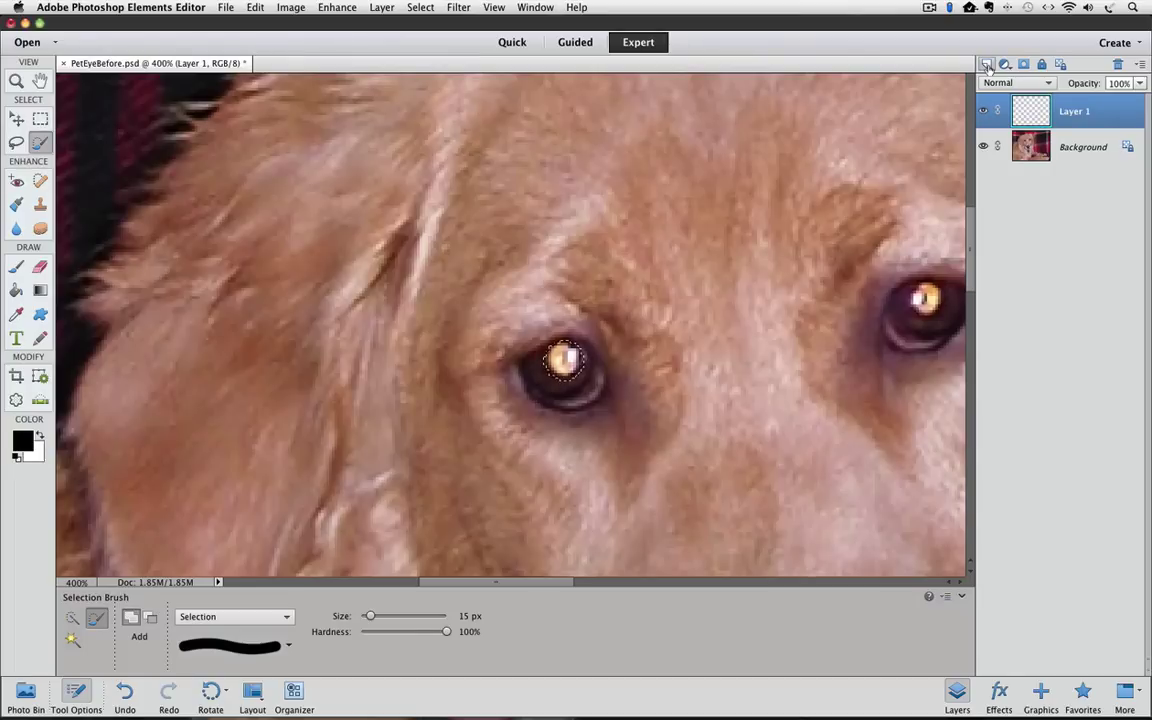
pyautogui.click(255, 7)
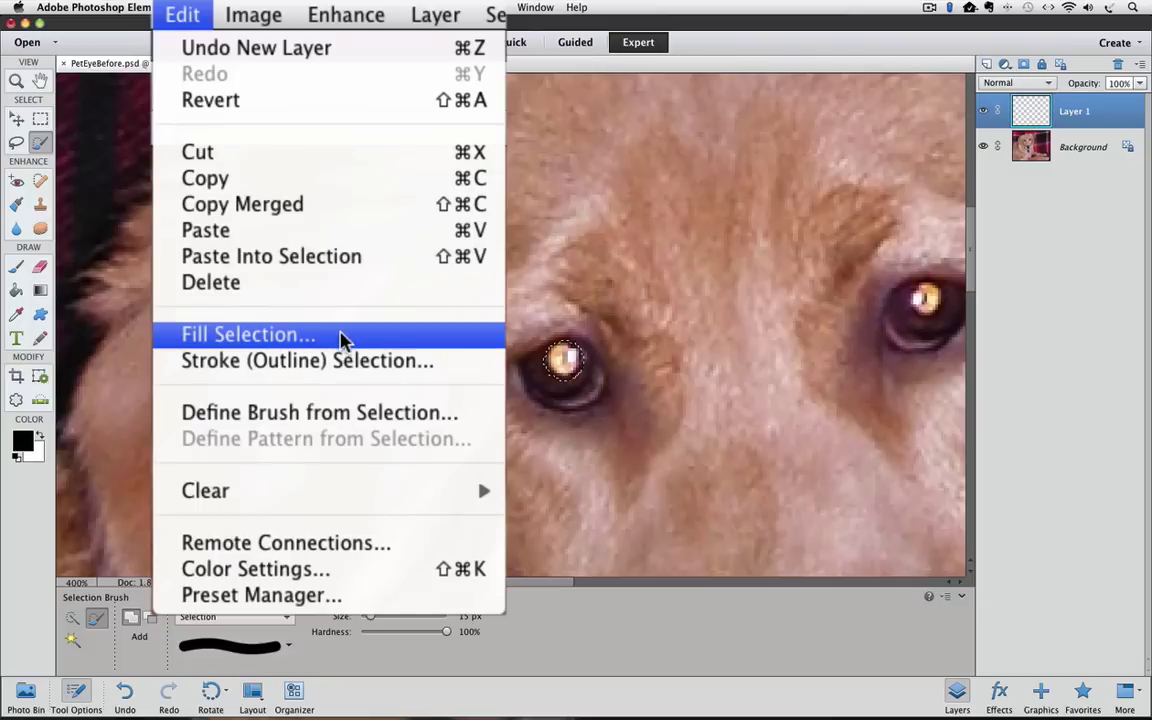
pyautogui.click(341, 265)
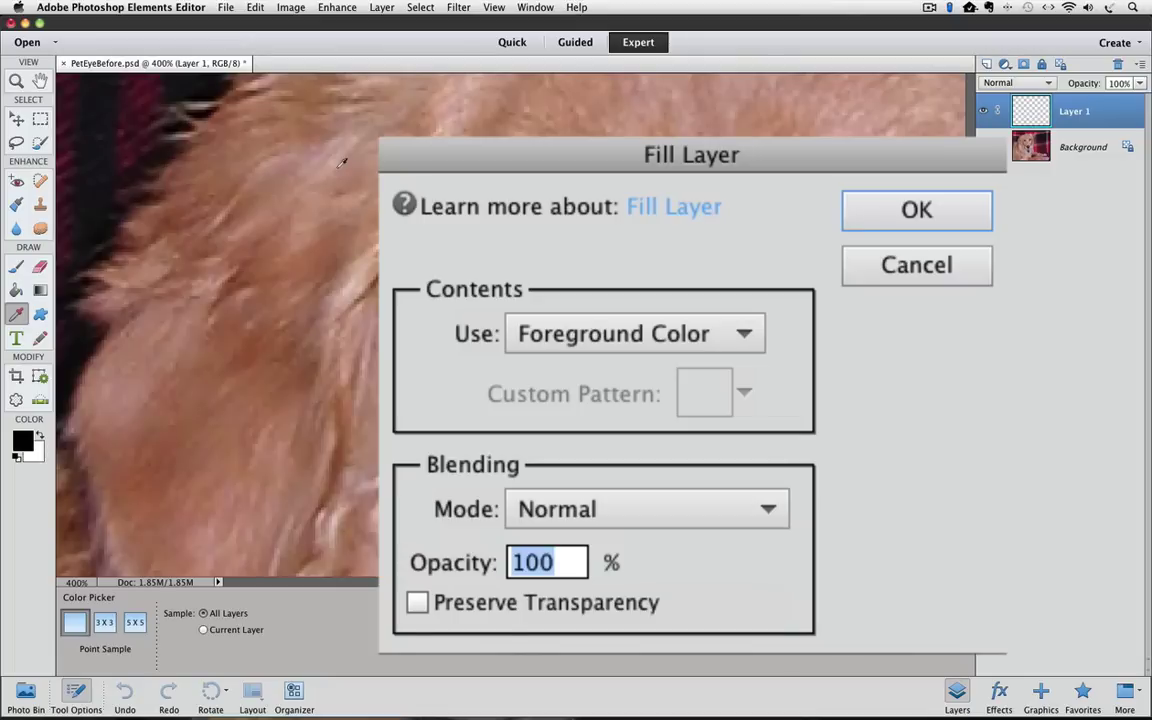
pyautogui.click(746, 336)
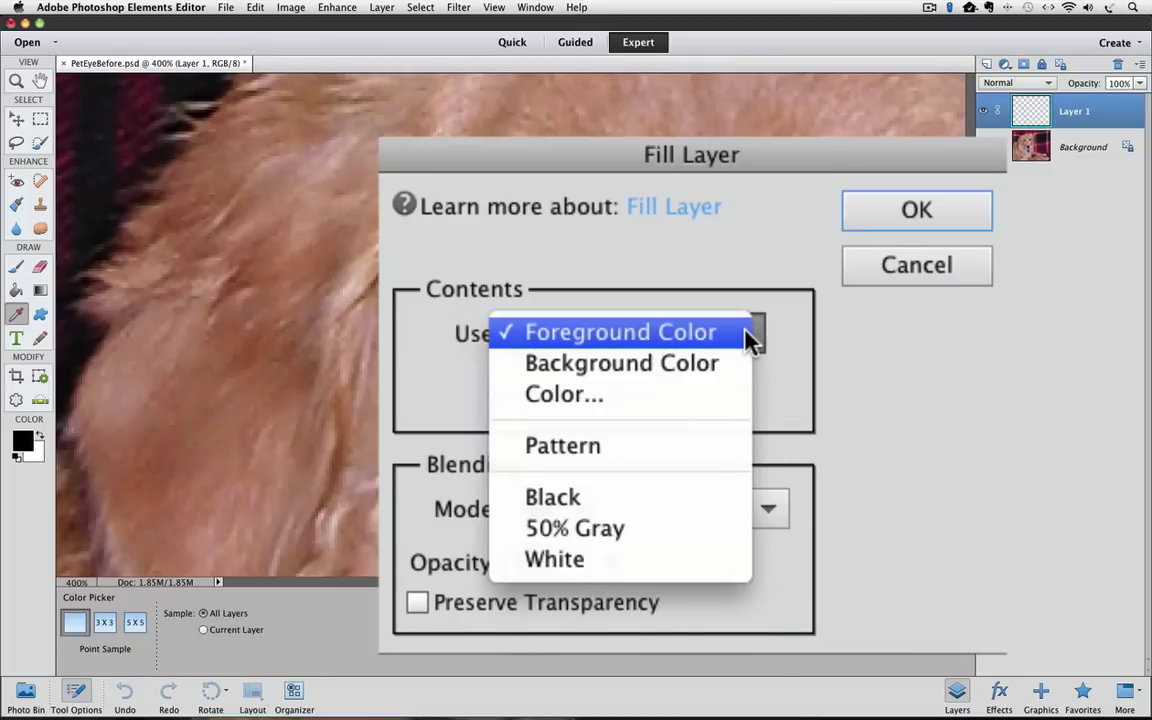
pyautogui.click(627, 500)
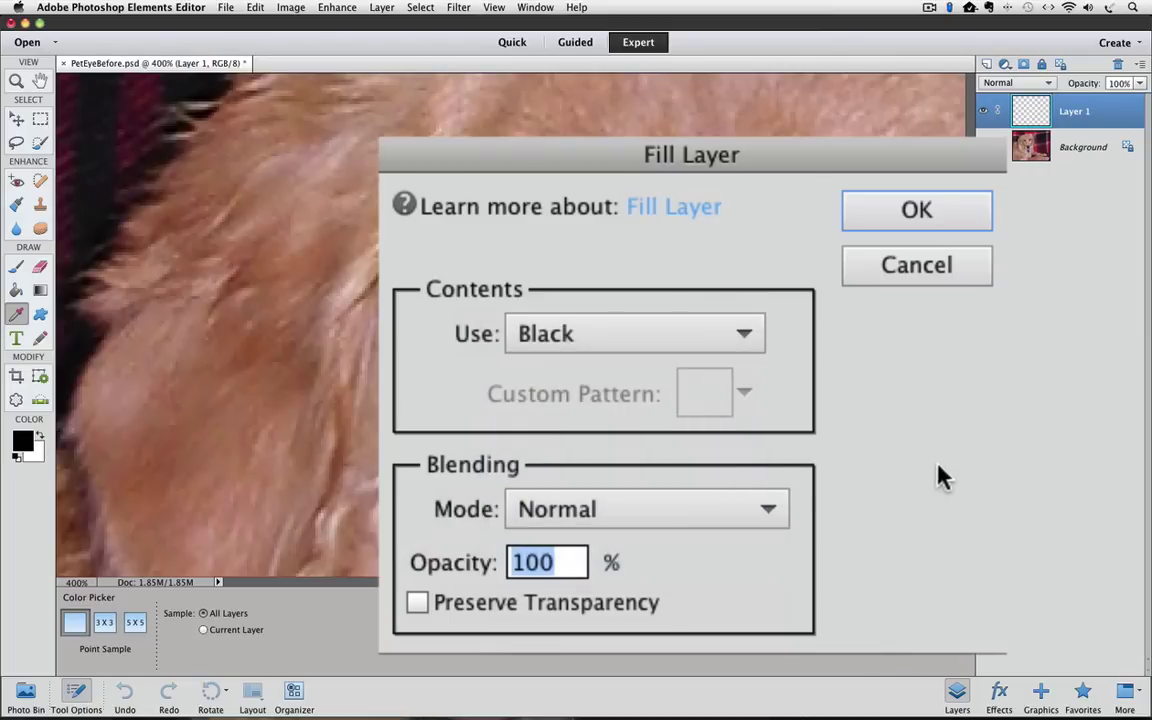
pyautogui.click(923, 206)
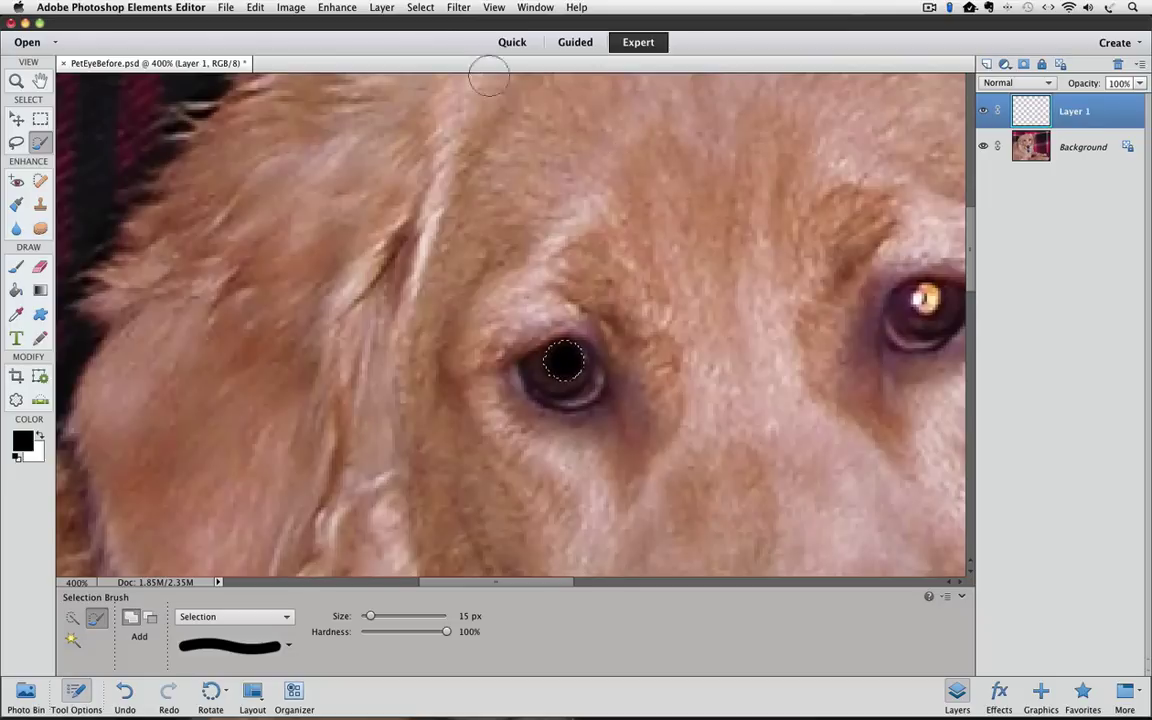
pyautogui.click(424, 7)
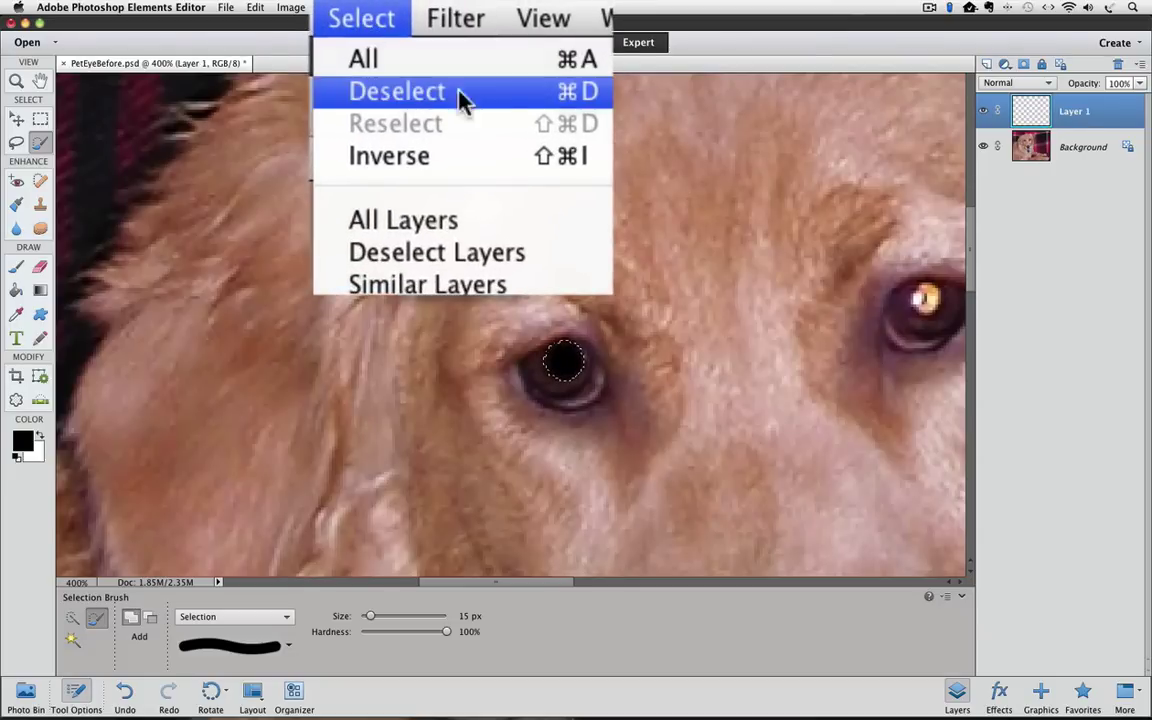
pyautogui.click(503, 100)
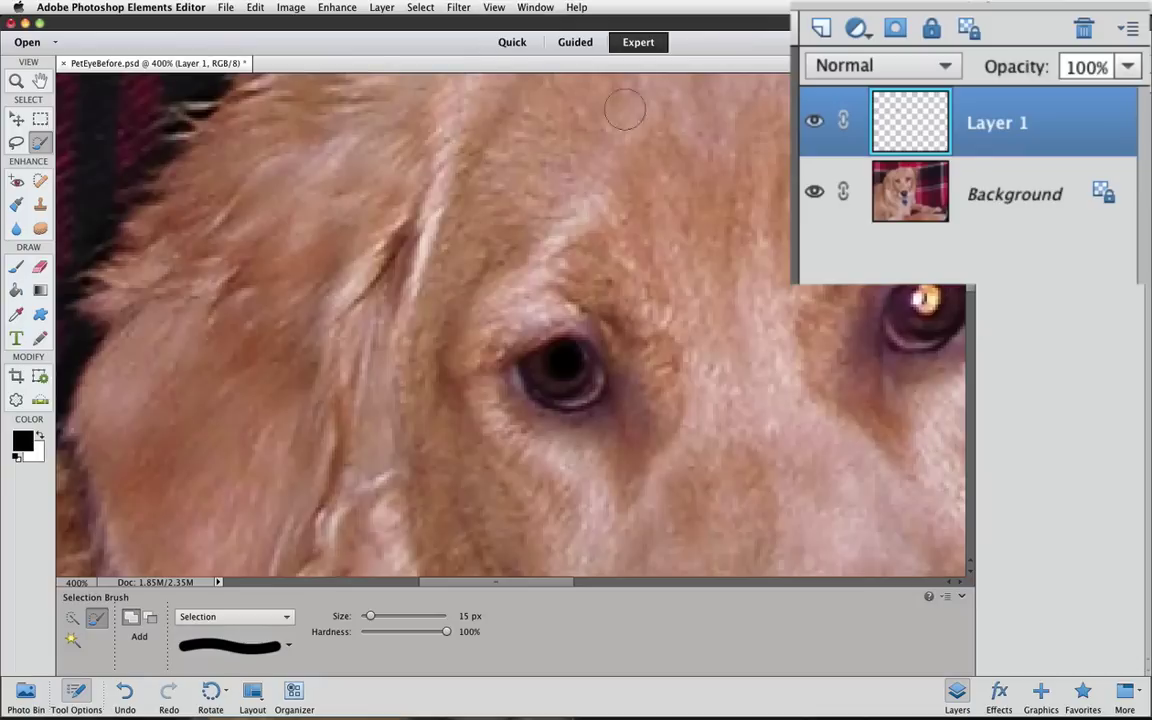
# Hide Layer 1 and choose the soft round 17 px preset for the Brush tool.
pyautogui.click(983, 111)
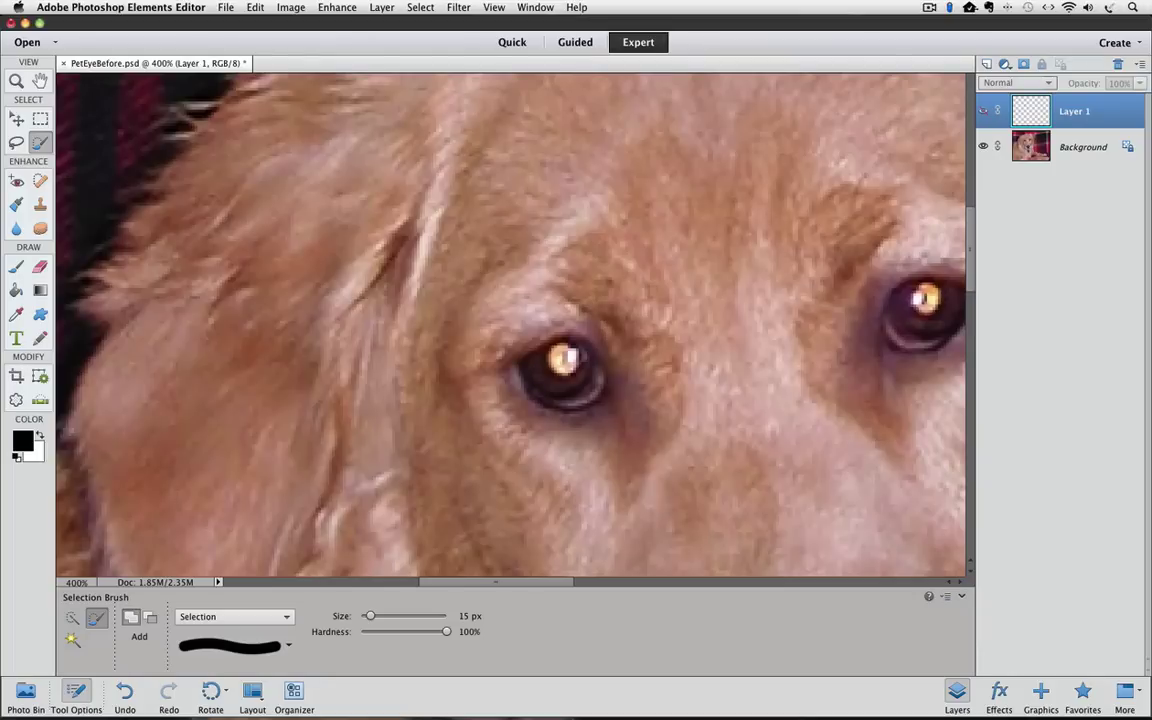
pyautogui.click(18, 268)
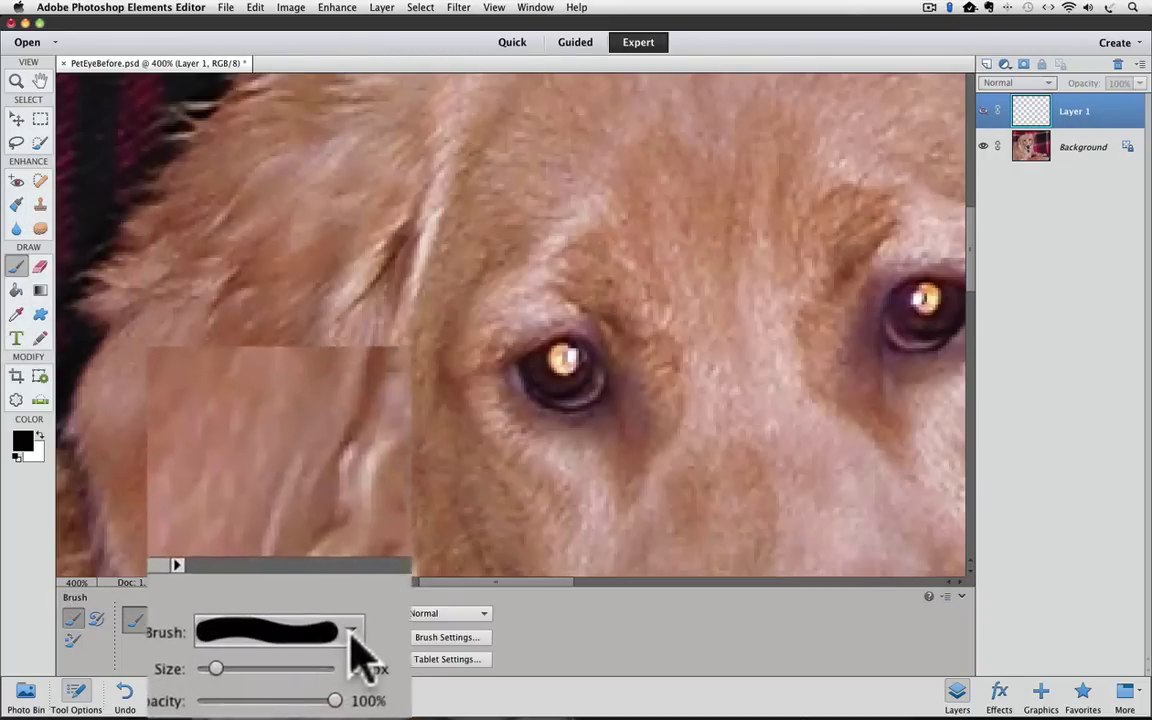
pyautogui.click(322, 621)
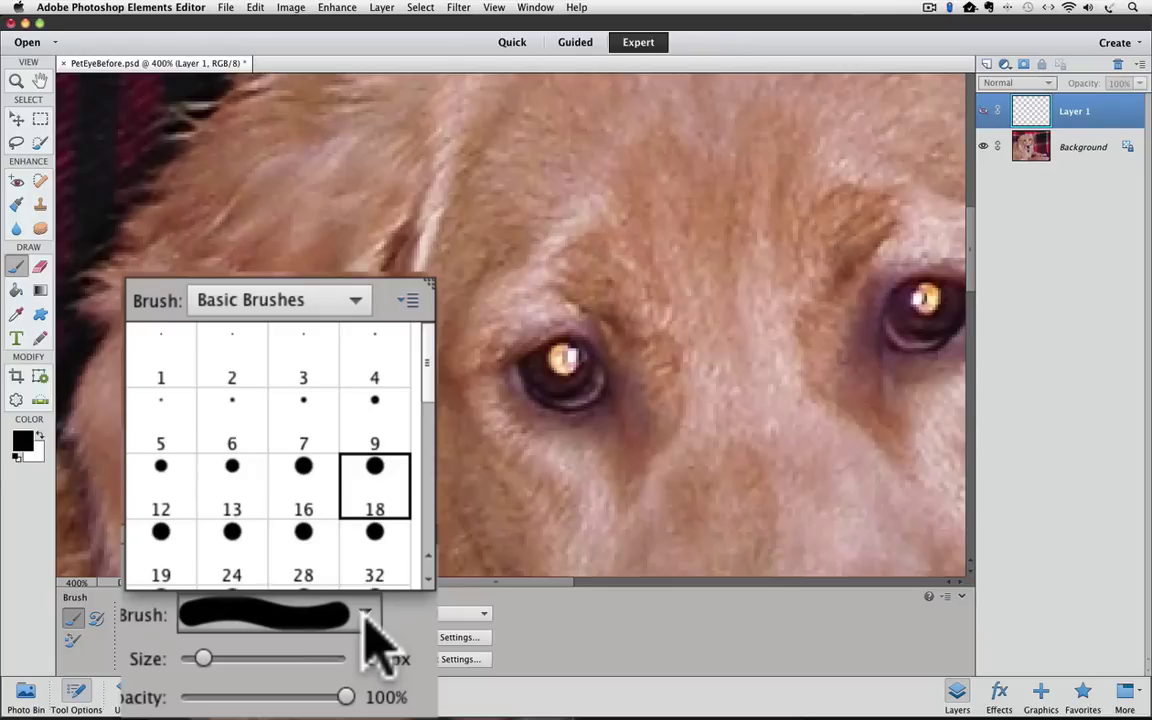
pyautogui.scroll(-5, 368, 530)
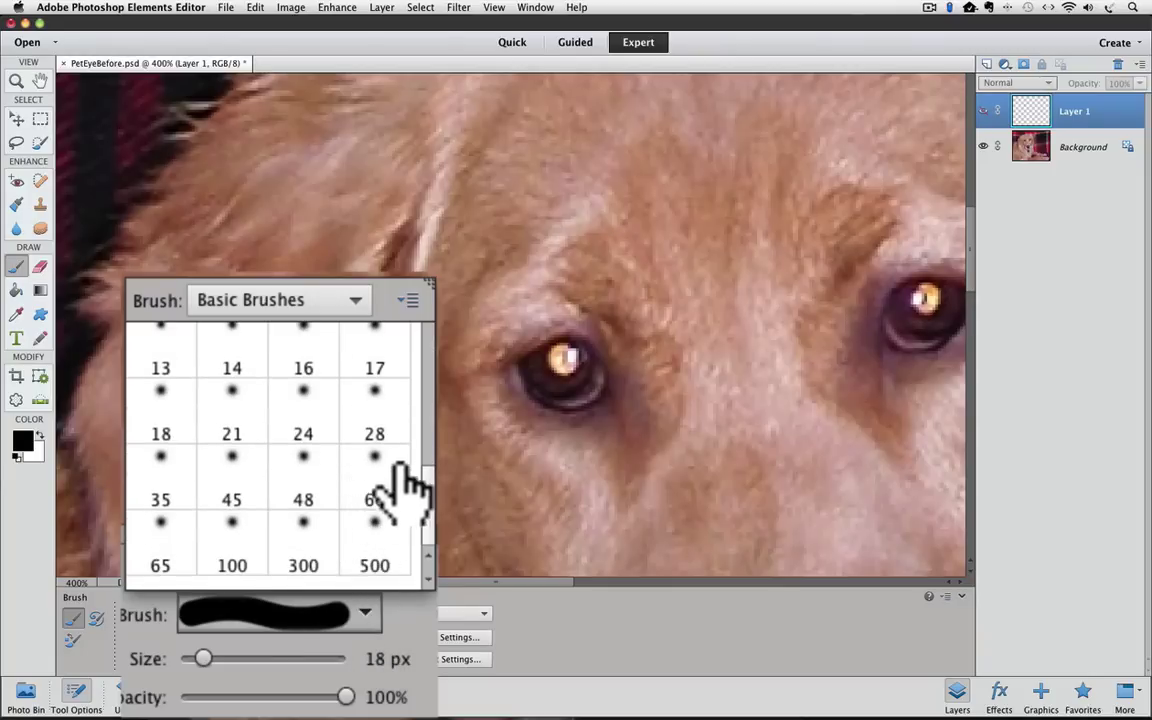
pyautogui.click(374, 350)
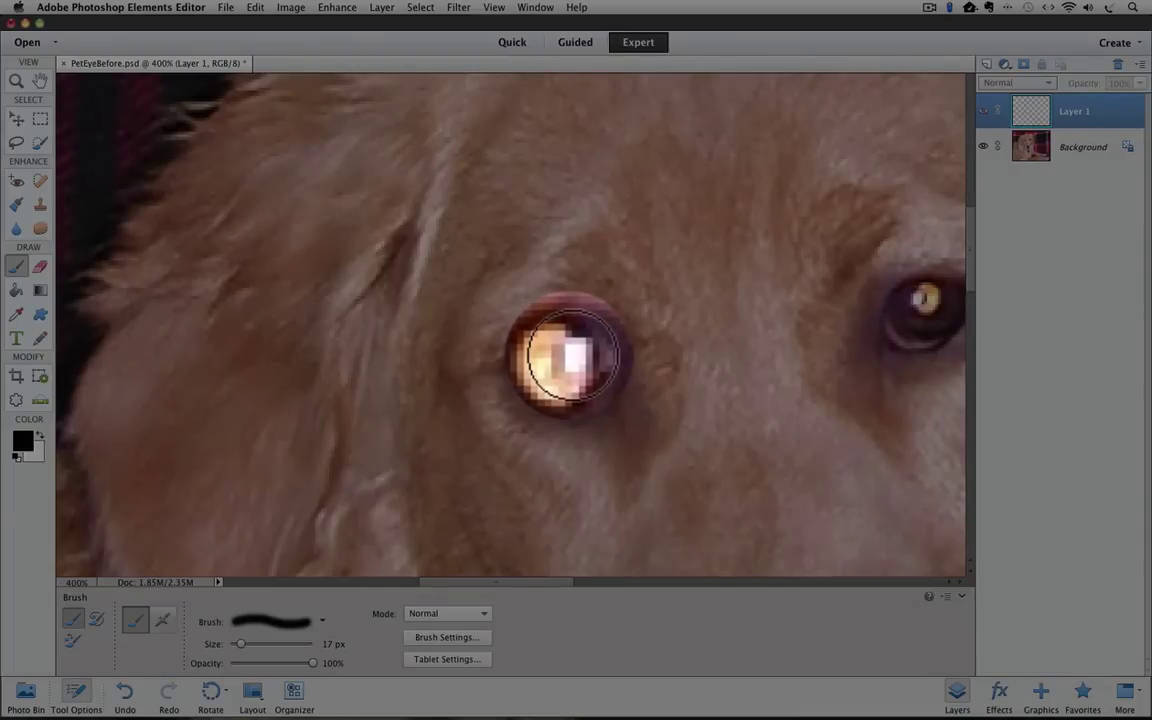
# Reduce the brush to 7 px to match the eye's white highlight, and show Layer 1 again at 42% opacity.
pyautogui.press('[')
pyautogui.press('[')
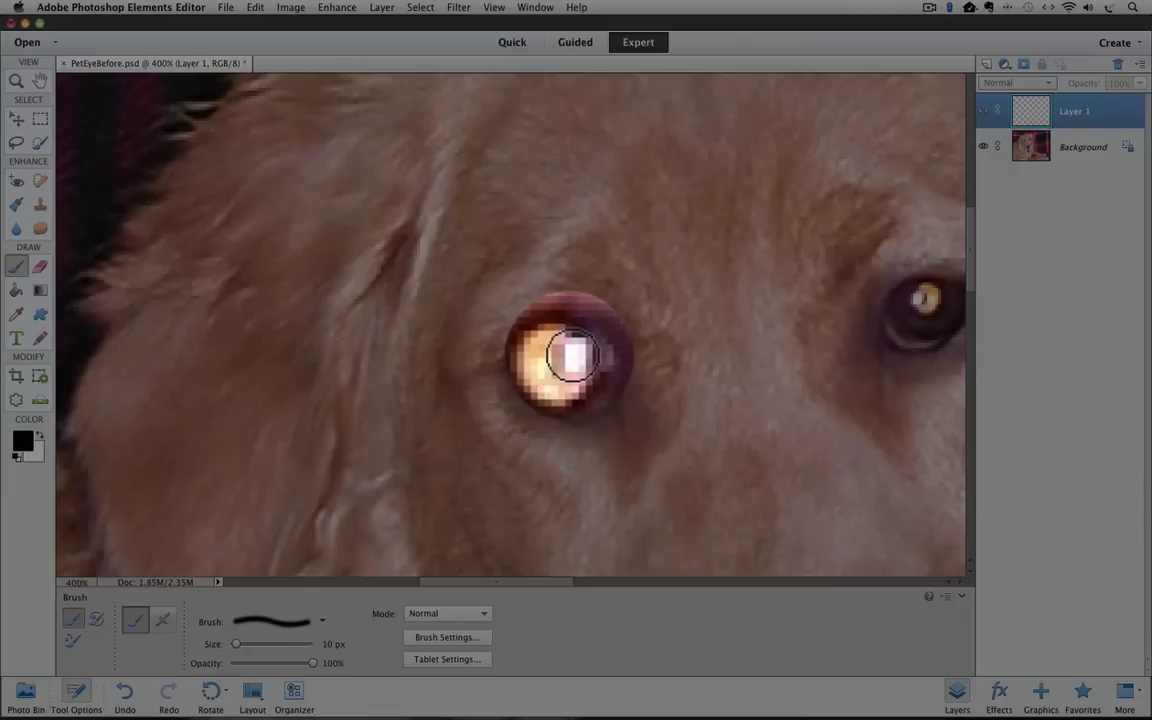
pyautogui.press('[')
pyautogui.press('[')
pyautogui.press('[')
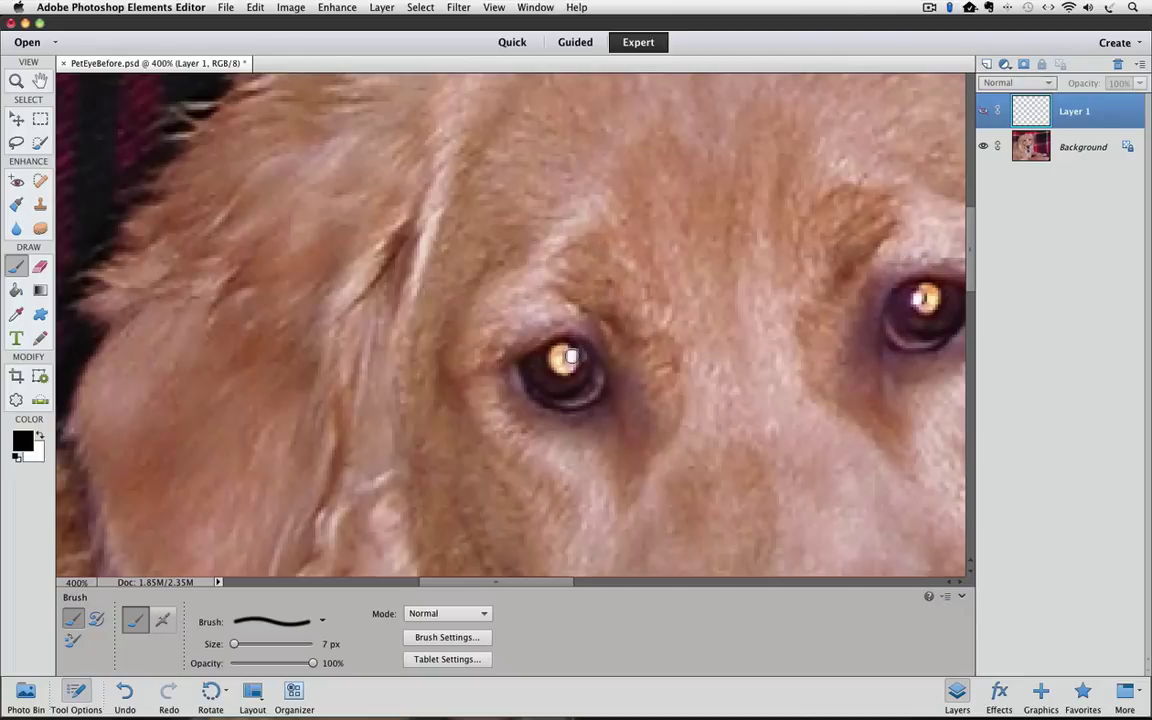
pyautogui.click(983, 111)
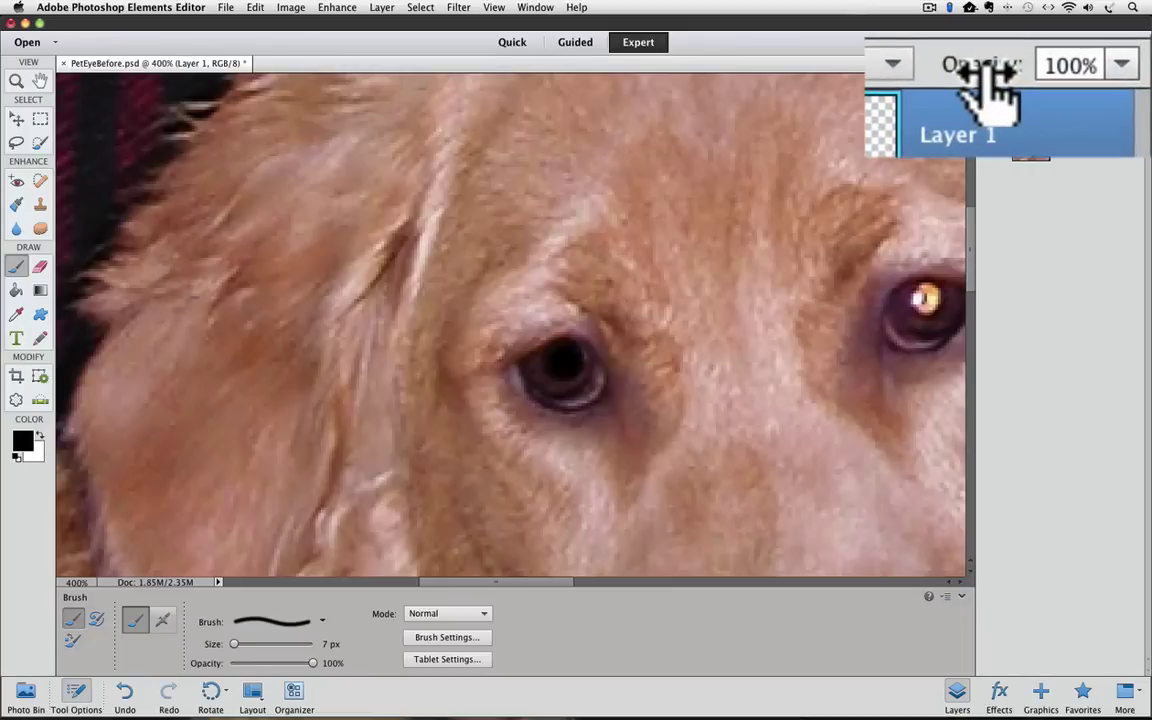
pyautogui.moveTo(988, 88); pyautogui.dragTo(892, 88)
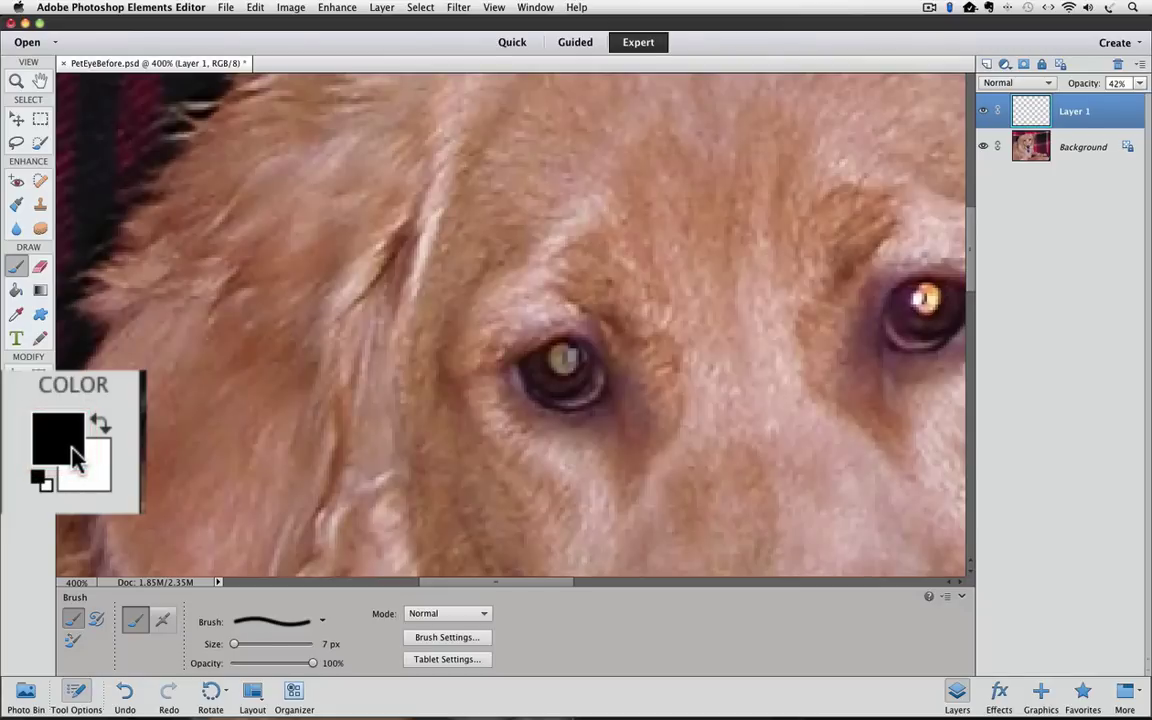
# Paint a white (ffffff) catchlight over the highlight in the eye nearest the large ear, and restore Layer 1's opacity to 100%.
pyautogui.click(27, 445)
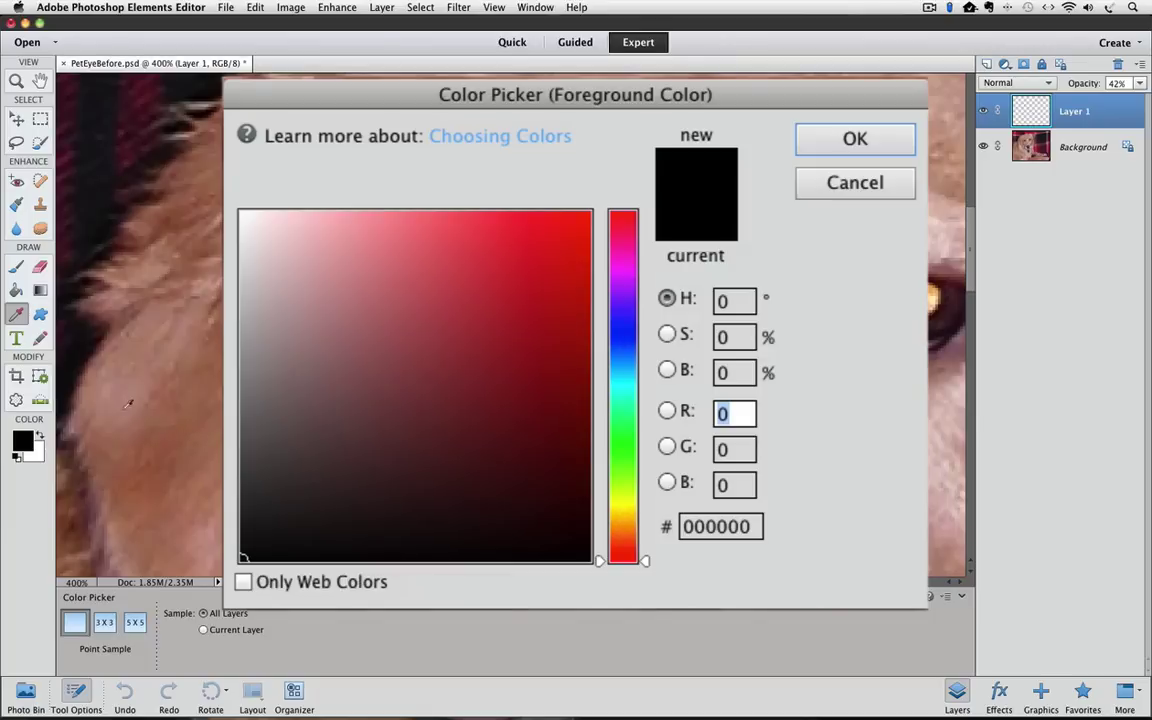
pyautogui.click(391, 347)
pyautogui.moveTo(391, 347); pyautogui.dragTo(243, 214)
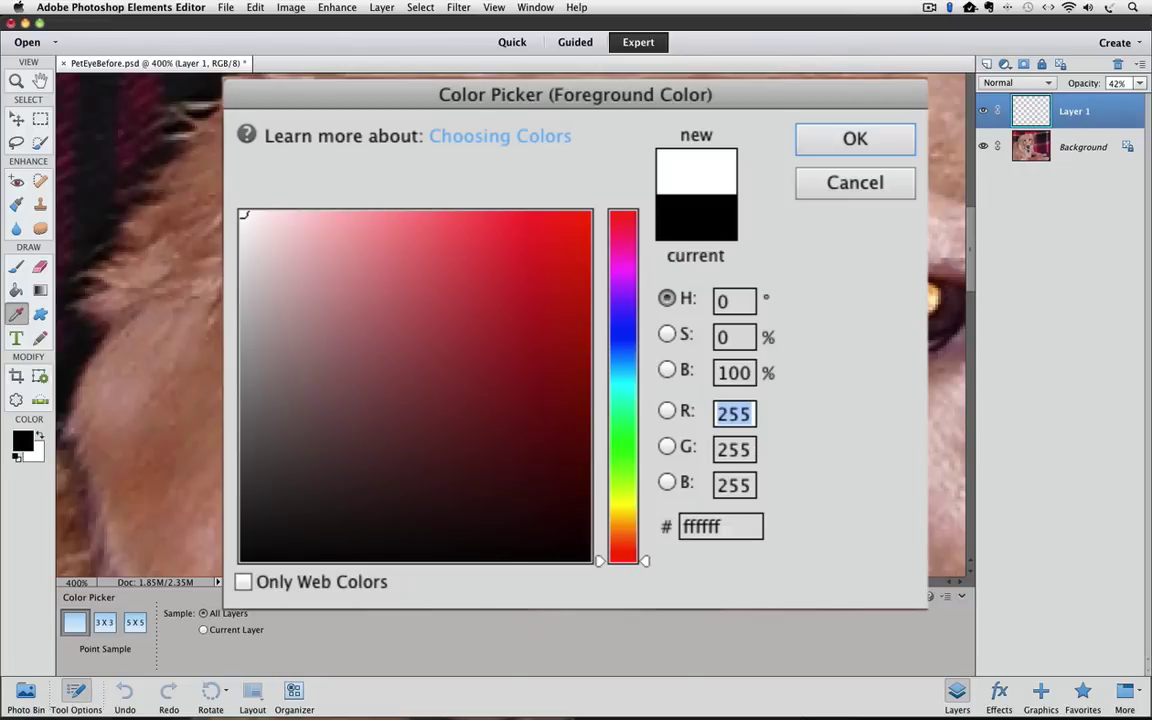
pyautogui.click(880, 150)
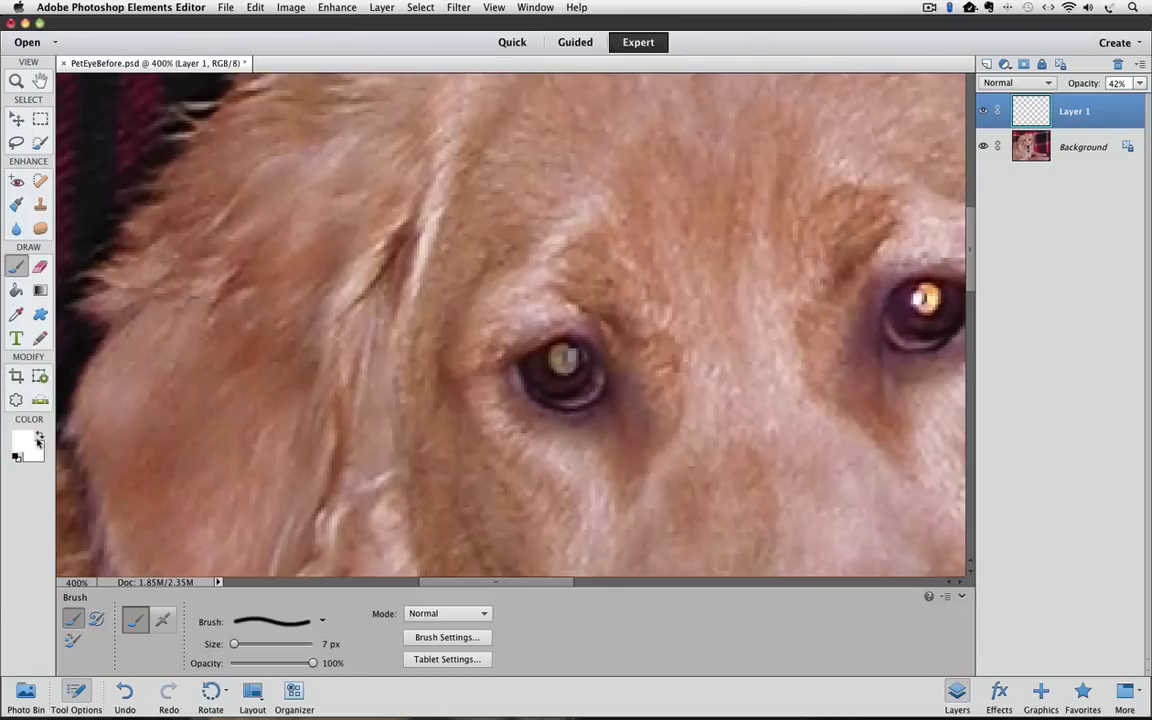
pyautogui.click(578, 356)
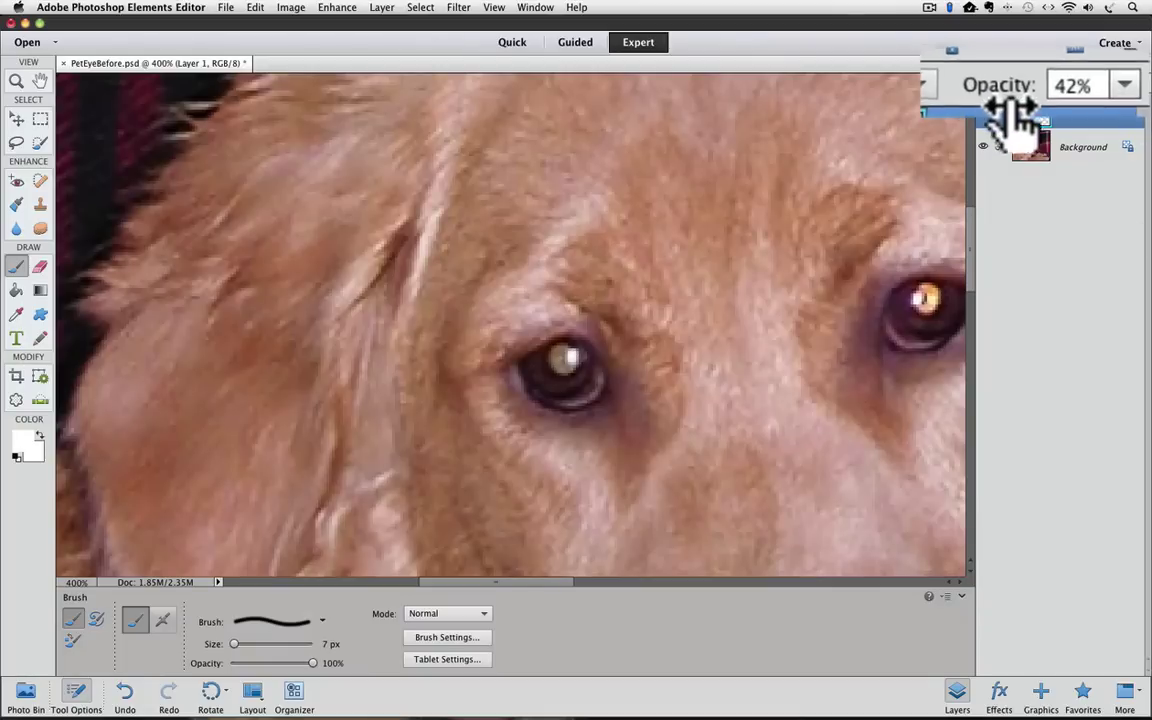
pyautogui.moveTo(985, 95); pyautogui.dragTo(1124, 108)
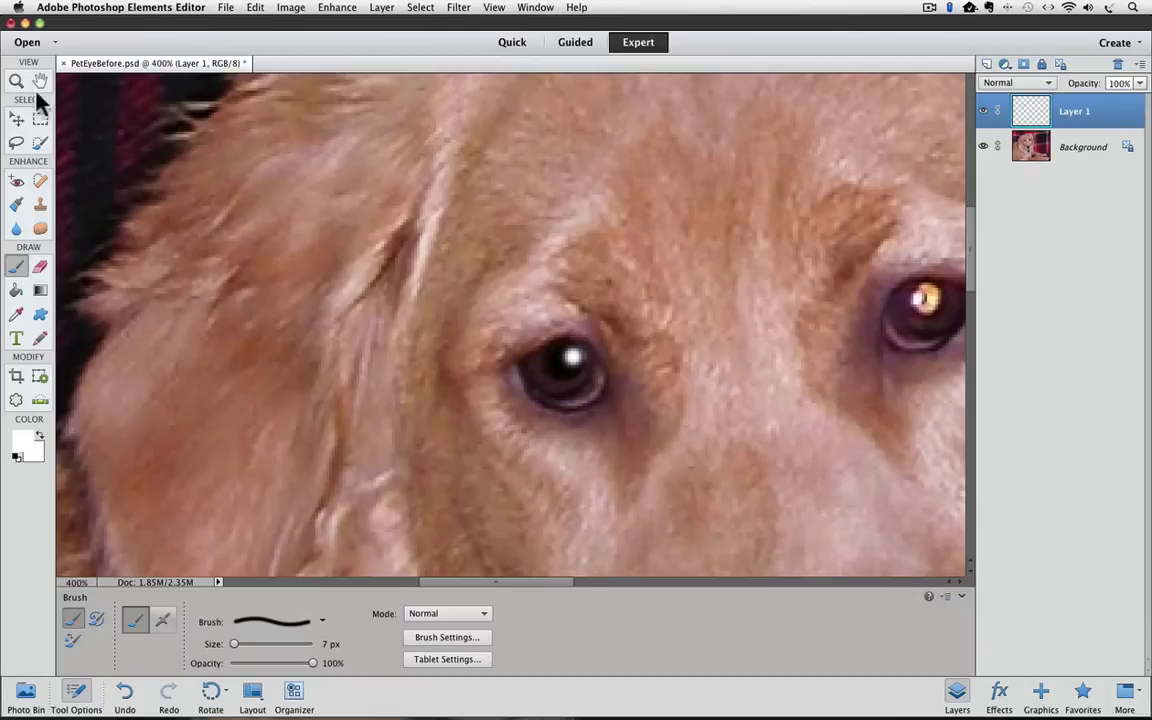
# Select the other eye's glowing pupil with the 15 px Selection Brush and refine its edge with a 0.7 px feather.
pyautogui.click(40, 143)
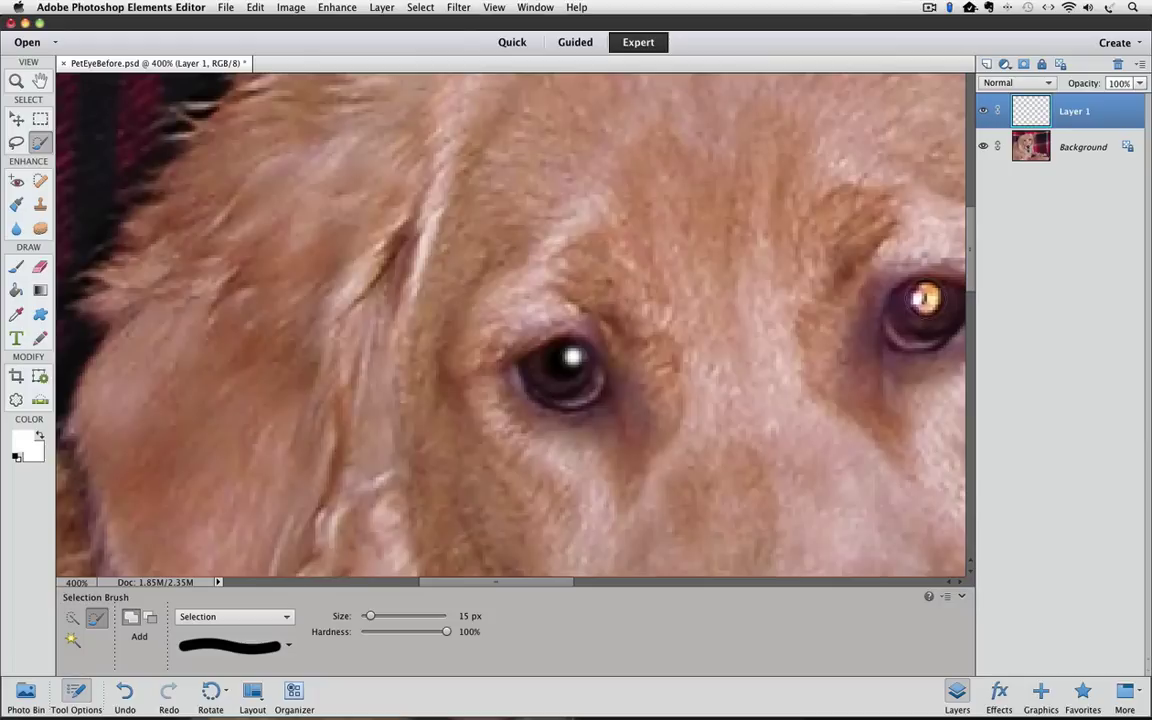
pyautogui.moveTo(926, 299); pyautogui.dragTo(926, 300)
pyautogui.click(420, 7)
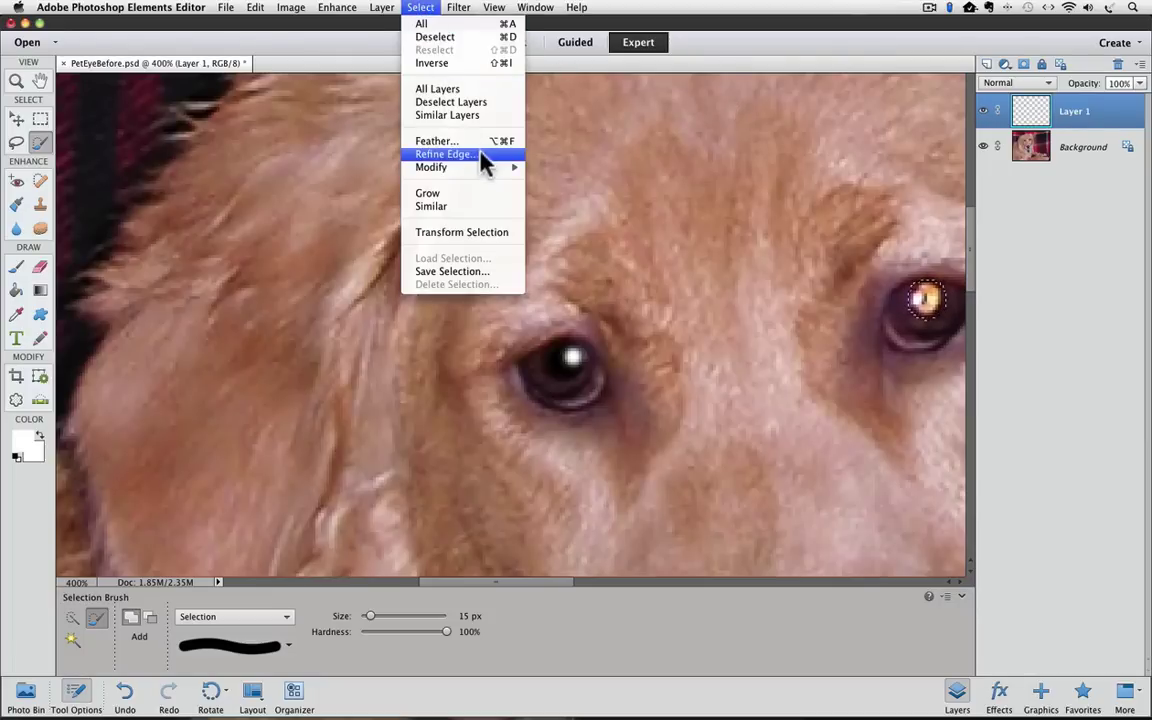
pyautogui.click(503, 165)
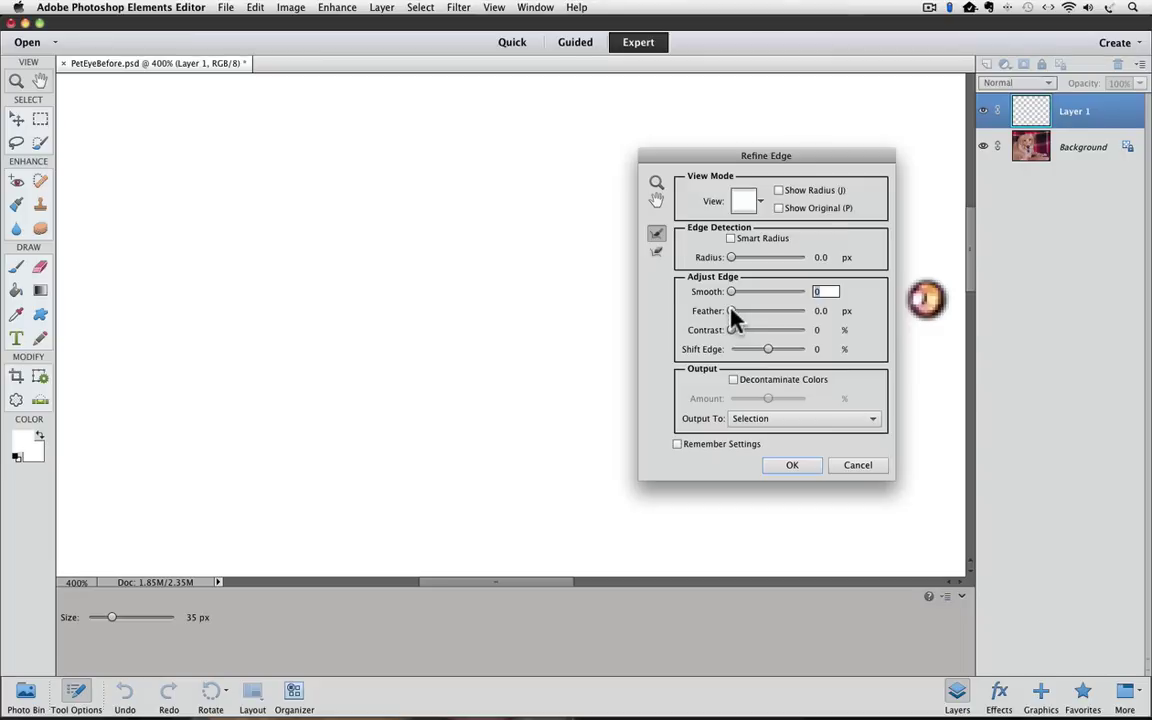
pyautogui.moveTo(731, 311); pyautogui.dragTo(735, 312)
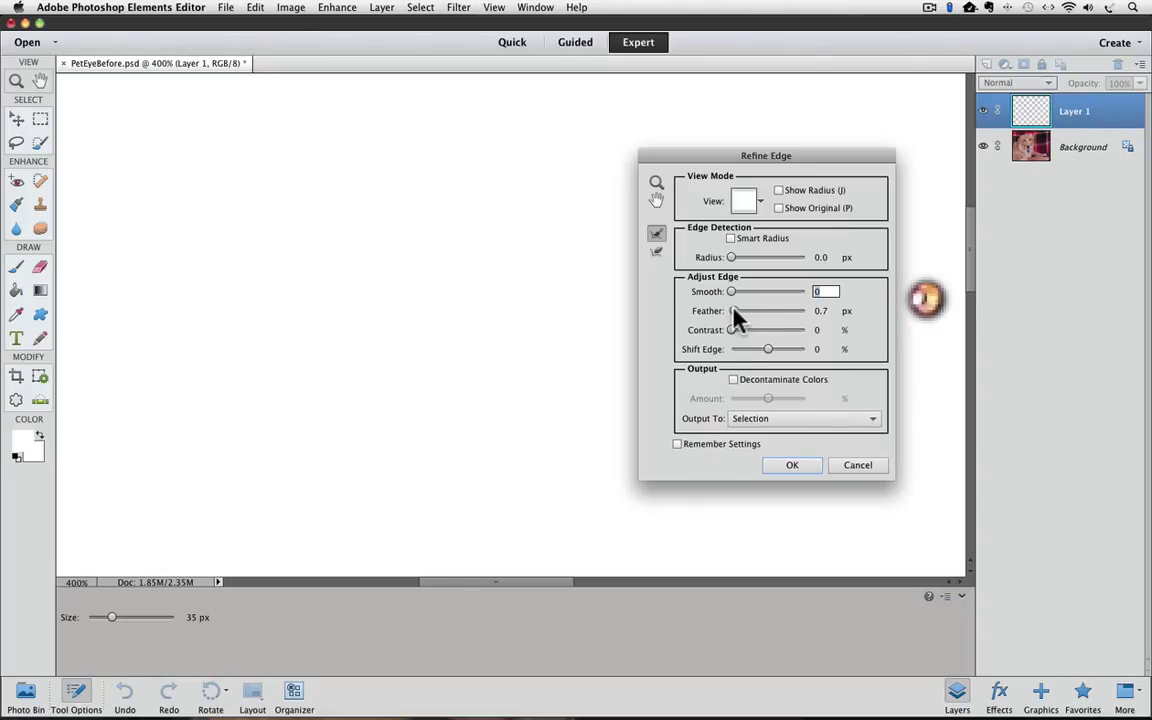
pyautogui.click(802, 467)
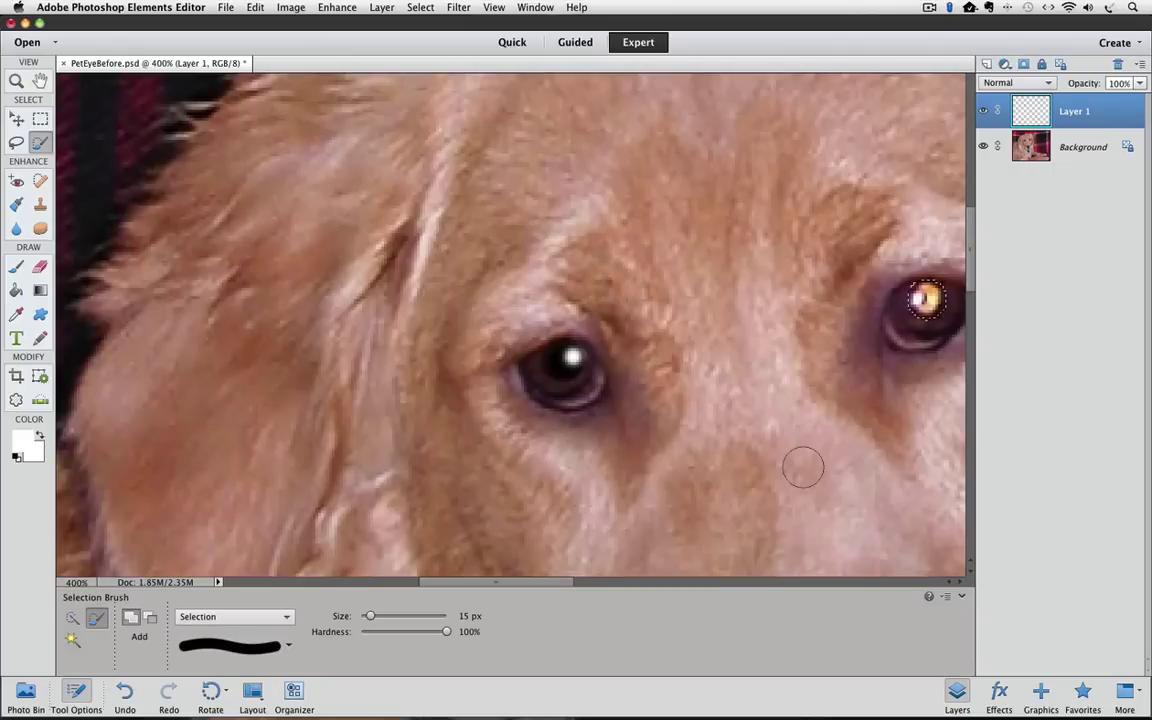
# Fill the second pupil's selection with black on a new layer at Normal mode and 100% opacity, and deselect it.
pyautogui.click(986, 65)
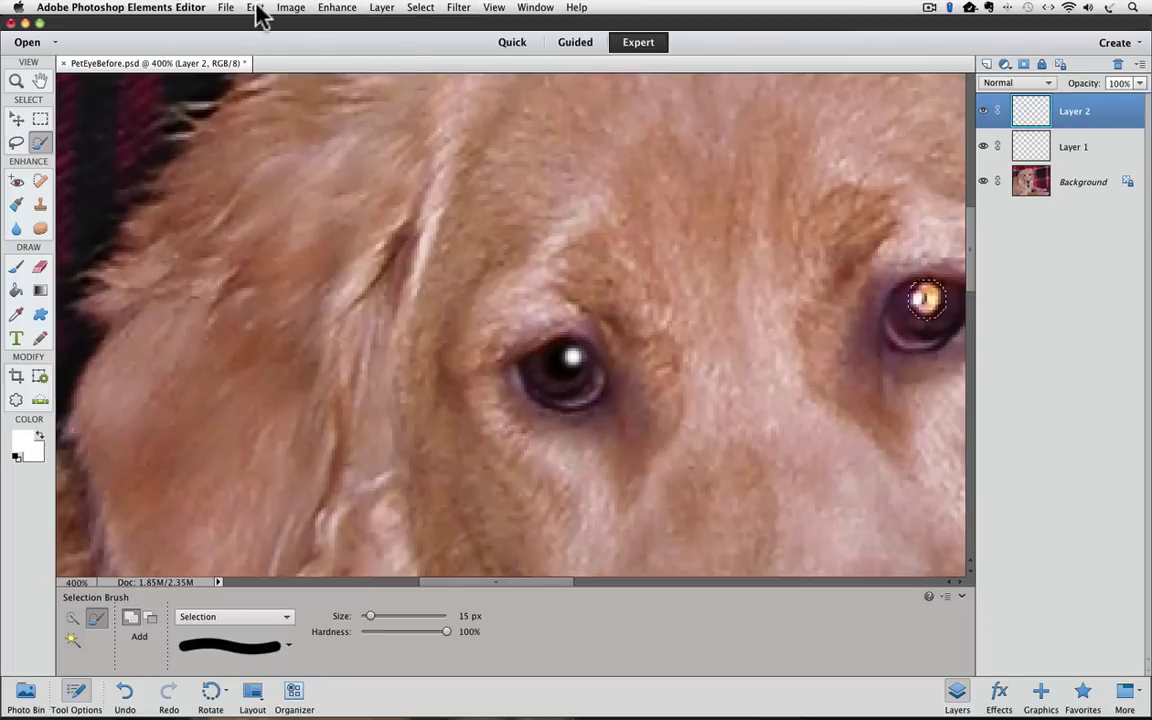
pyautogui.click(256, 8)
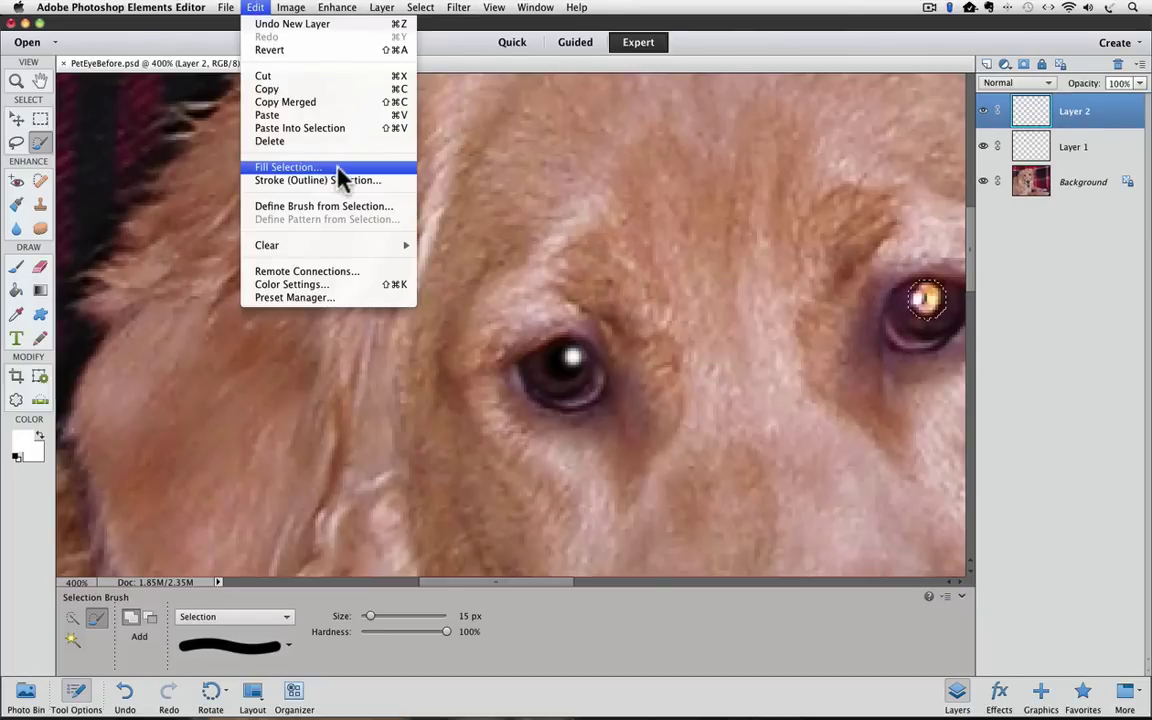
pyautogui.click(300, 167)
pyautogui.click(781, 321)
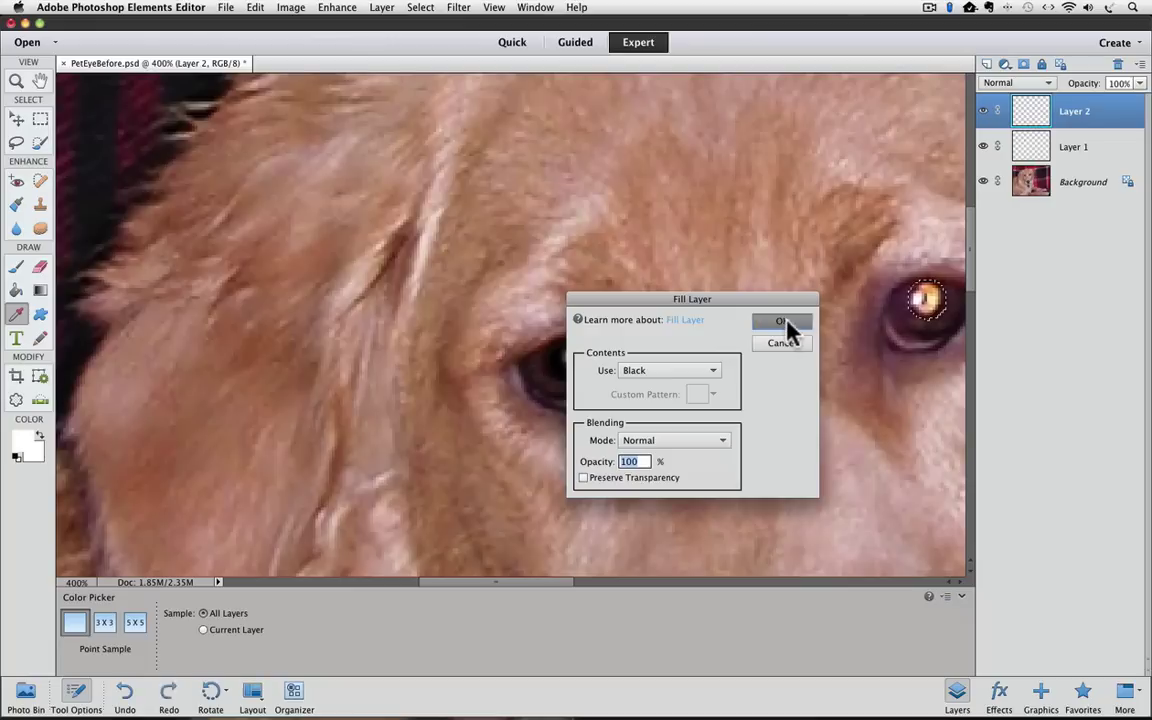
pyautogui.press('a')
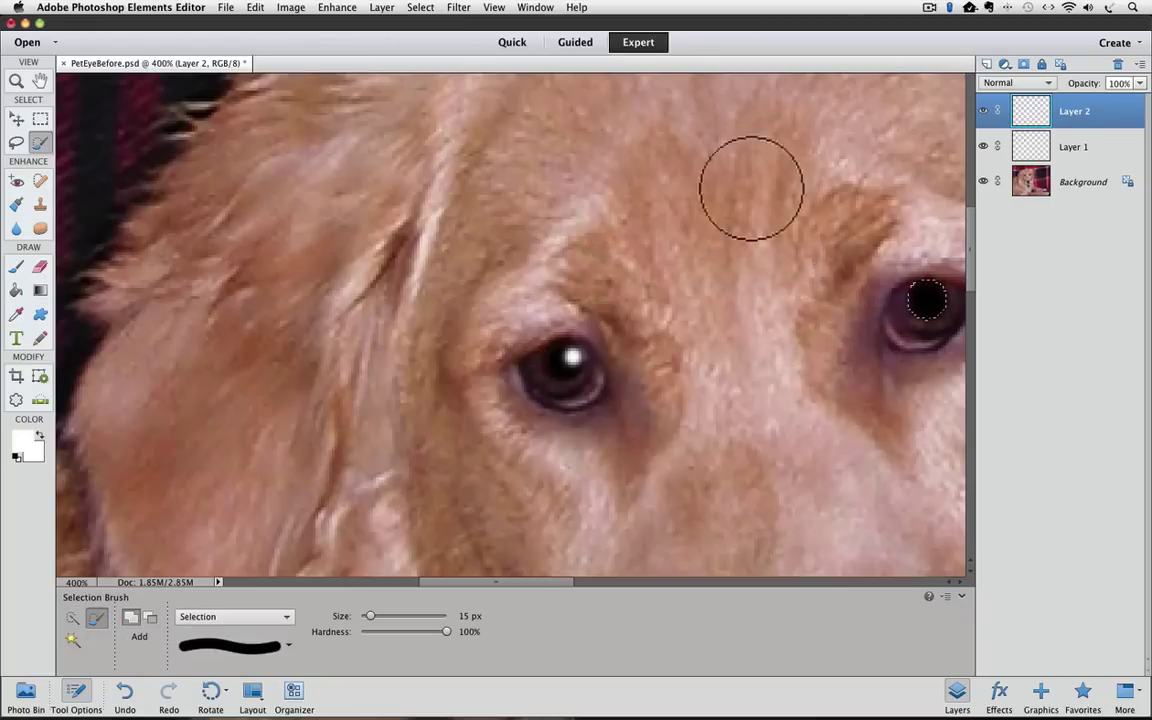
pyautogui.click(420, 8)
pyautogui.click(469, 36)
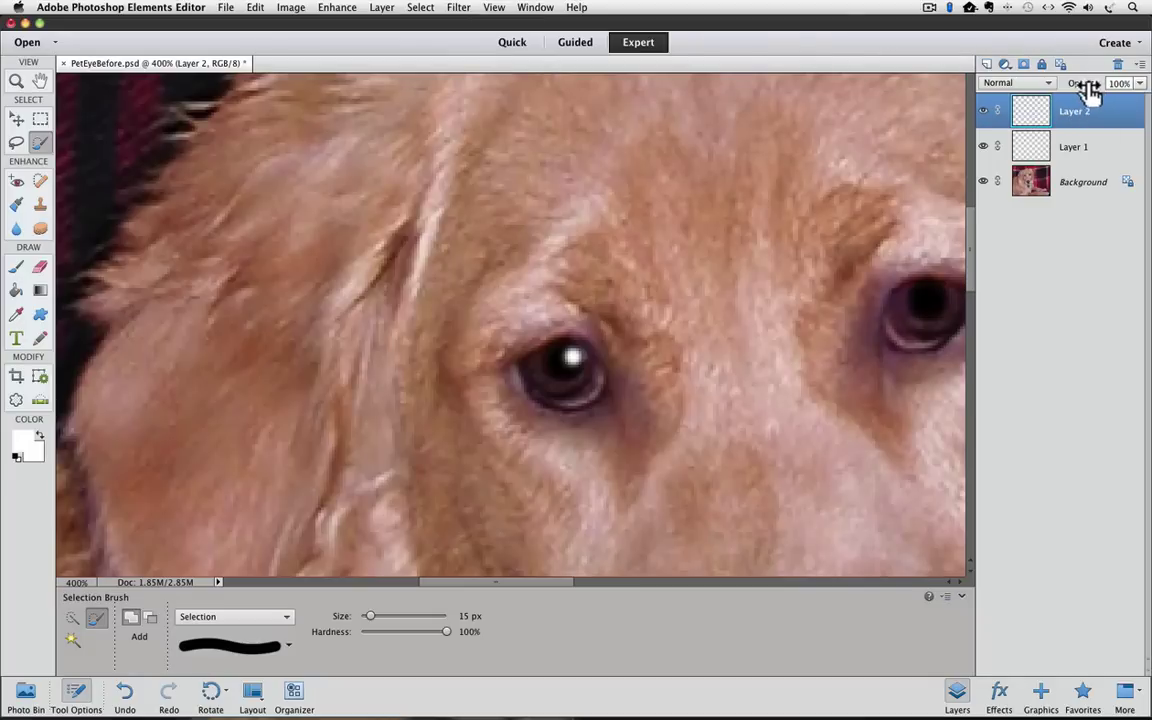
# Lower Layer 2's opacity to 52% and choose the soft round 48 px preset for the Brush tool.
pyautogui.moveTo(1090, 93); pyautogui.dragTo(1057, 90)
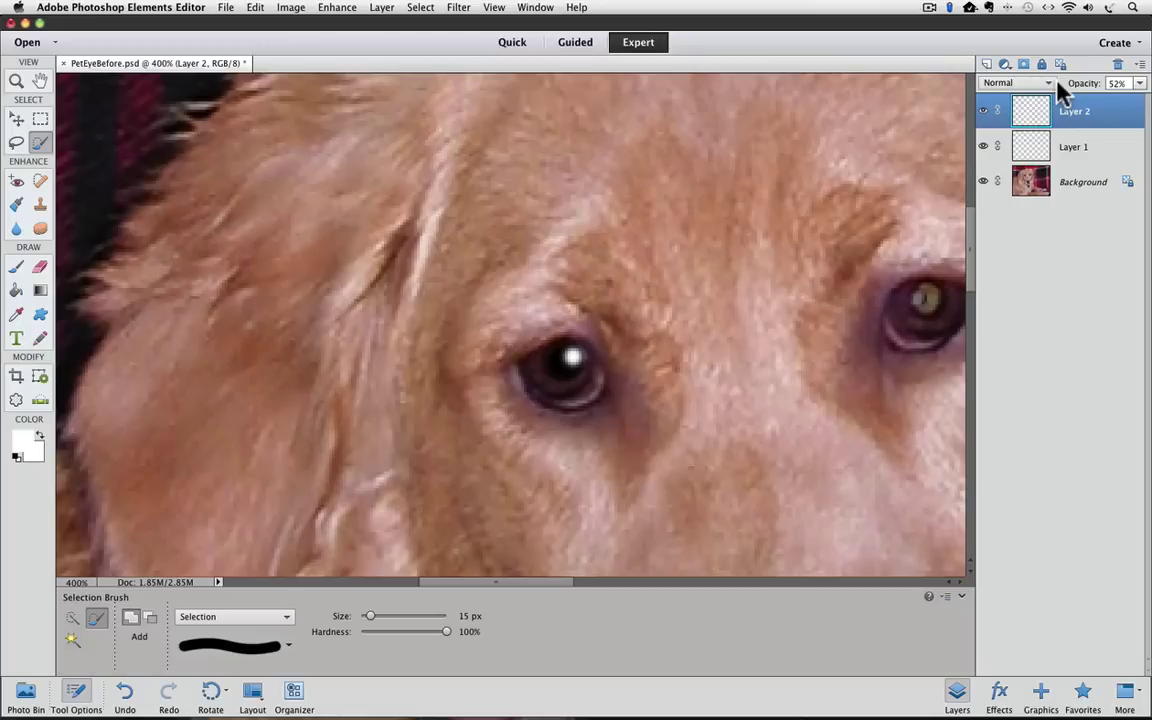
pyautogui.click(16, 265)
pyautogui.click(321, 621)
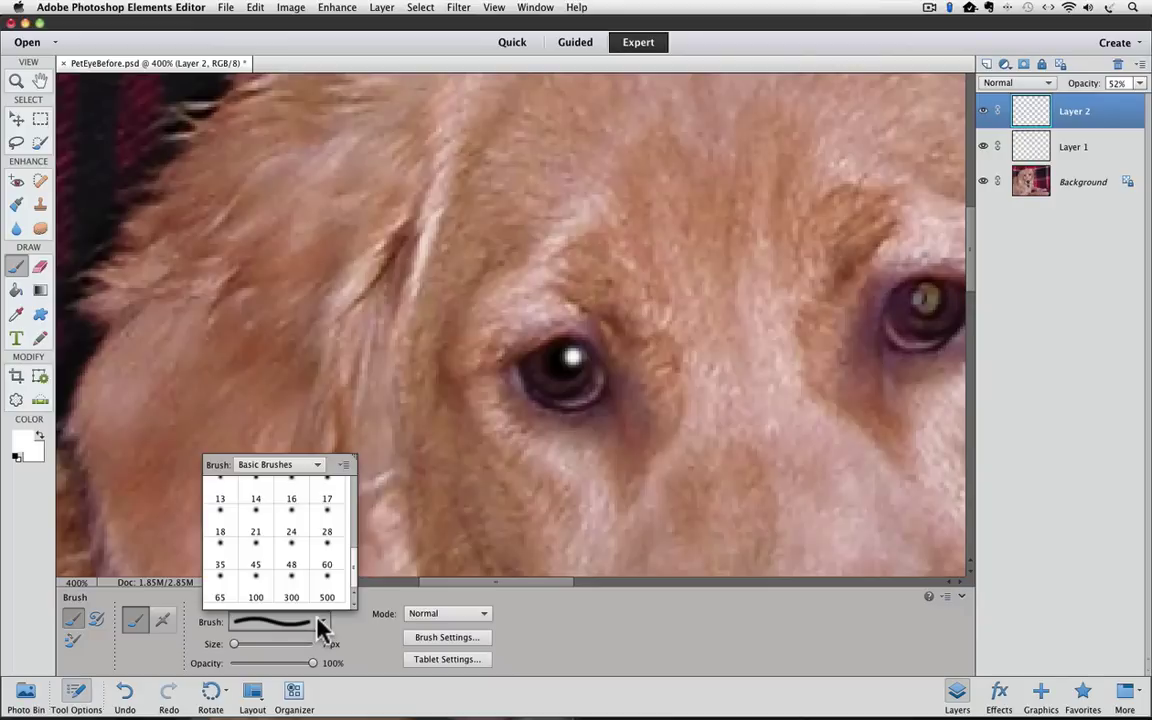
pyautogui.doubleClick(295, 564)
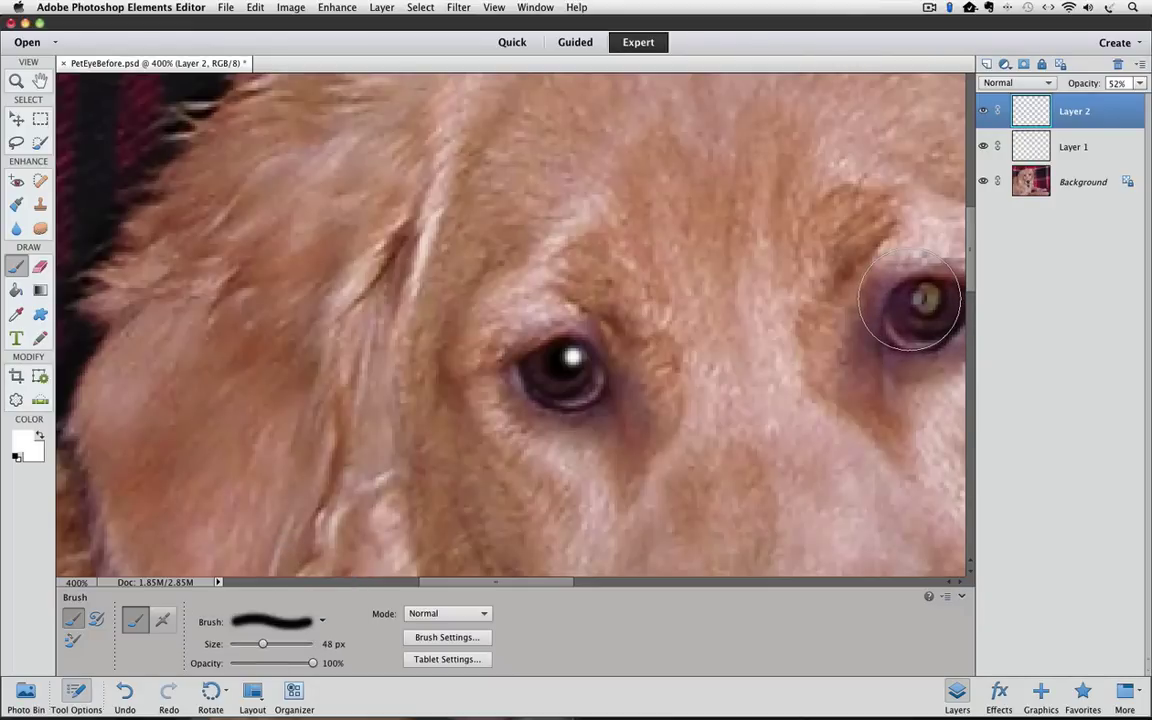
# Paint a white catchlight on the second pupil with the brush reduced to 7 px, and raise Layer 2's opacity to 99%.
pyautogui.press('[')
pyautogui.press('[')
pyautogui.press('[')
pyautogui.press('[')
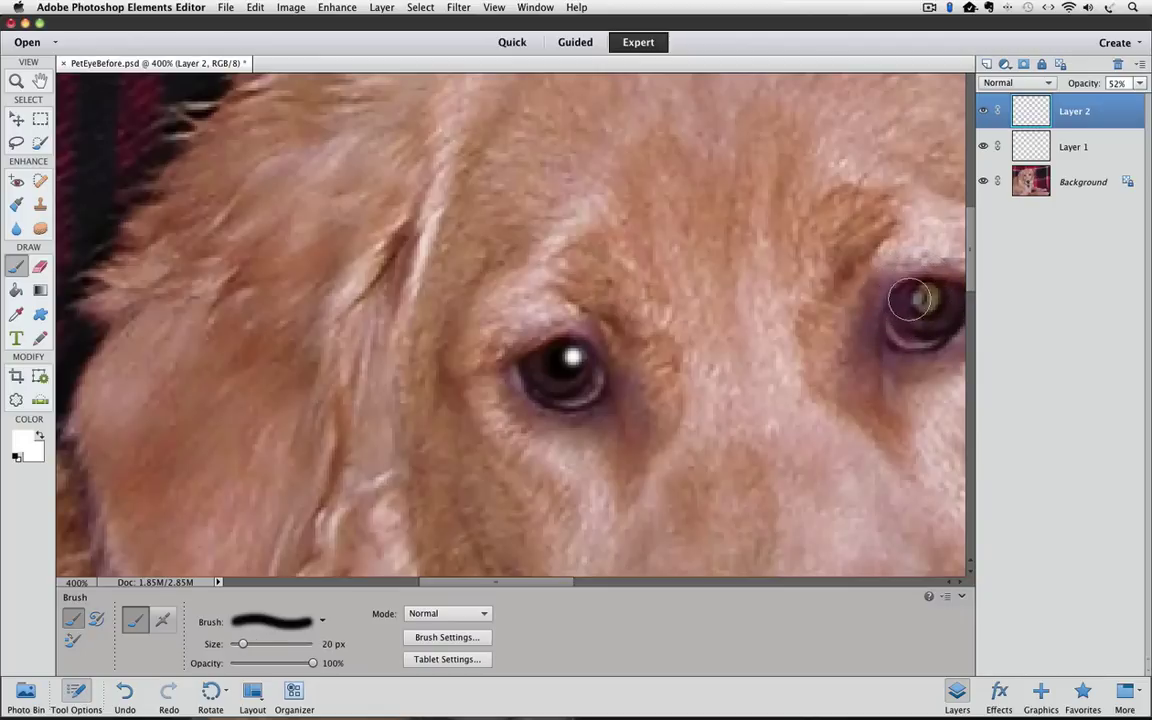
pyautogui.click(917, 298)
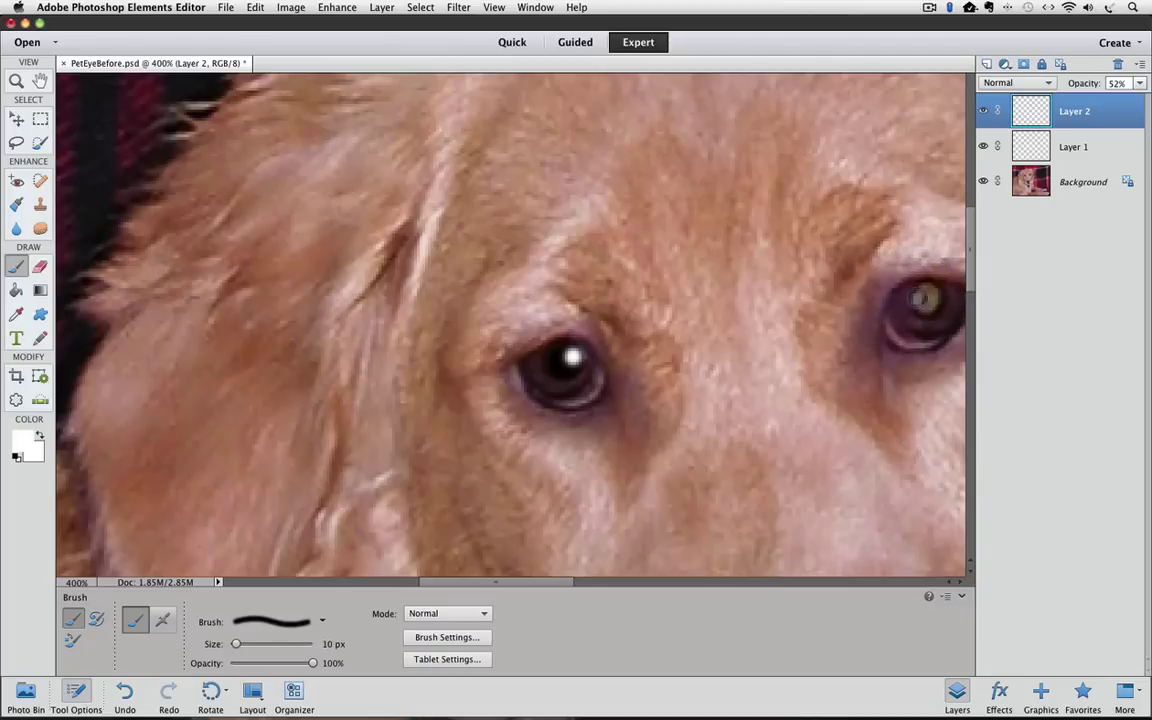
pyautogui.press('[')
pyautogui.press('[')
pyautogui.press('[')
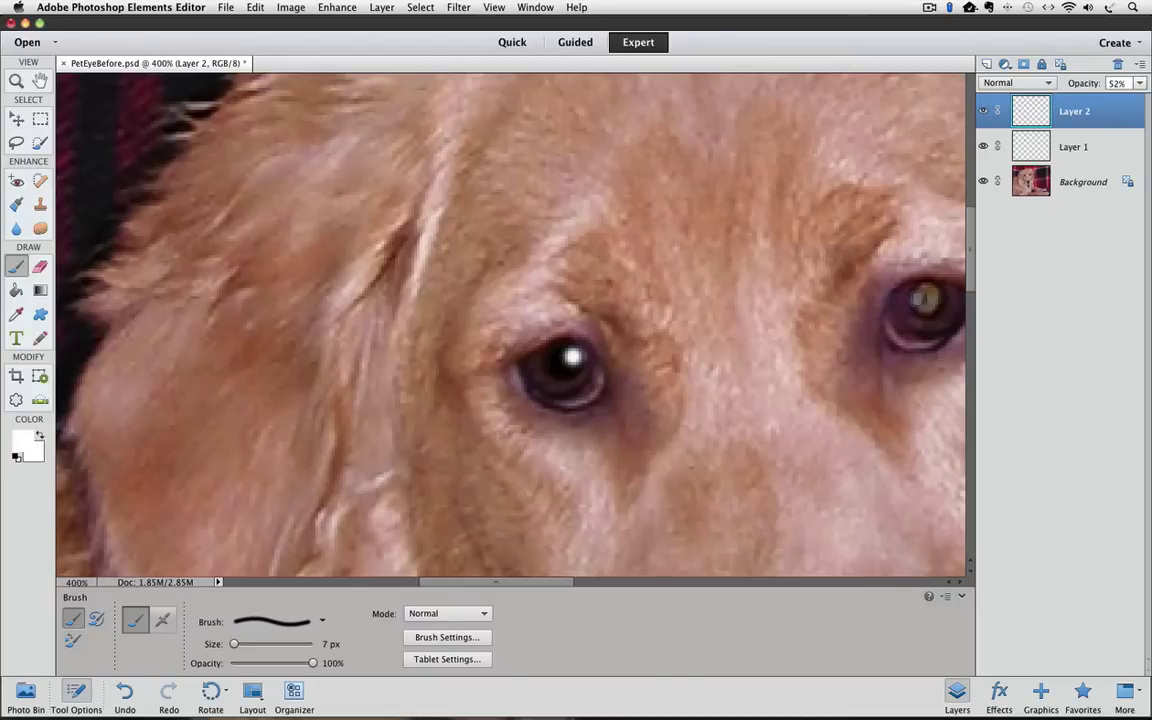
pyautogui.click(917, 298)
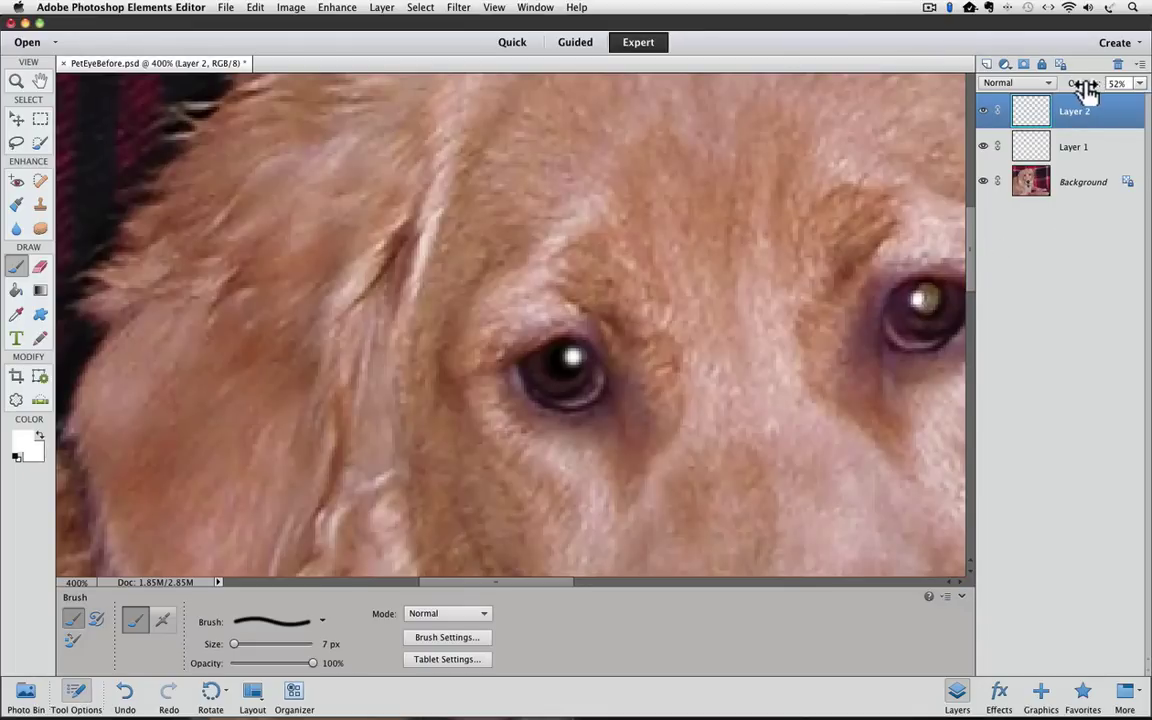
pyautogui.moveTo(1087, 90); pyautogui.dragTo(1143, 350)
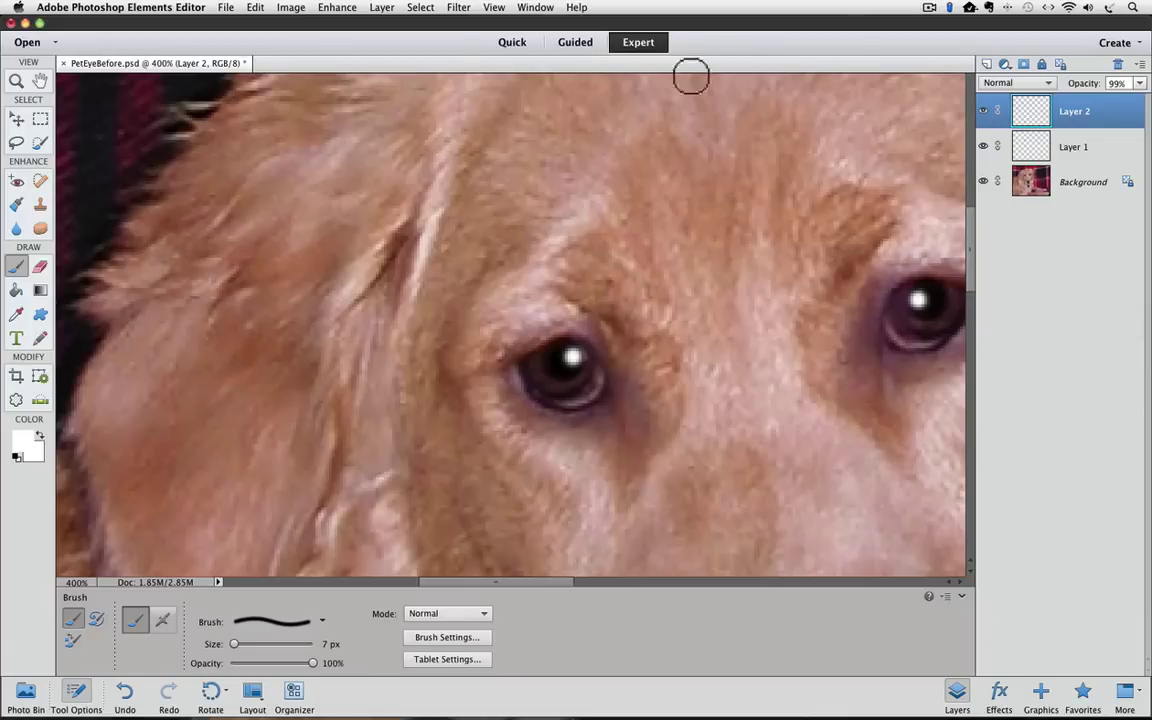
# Fit the whole photo on screen and compare before and after by toggling the visibility of every layer except Background.
pyautogui.click(494, 7)
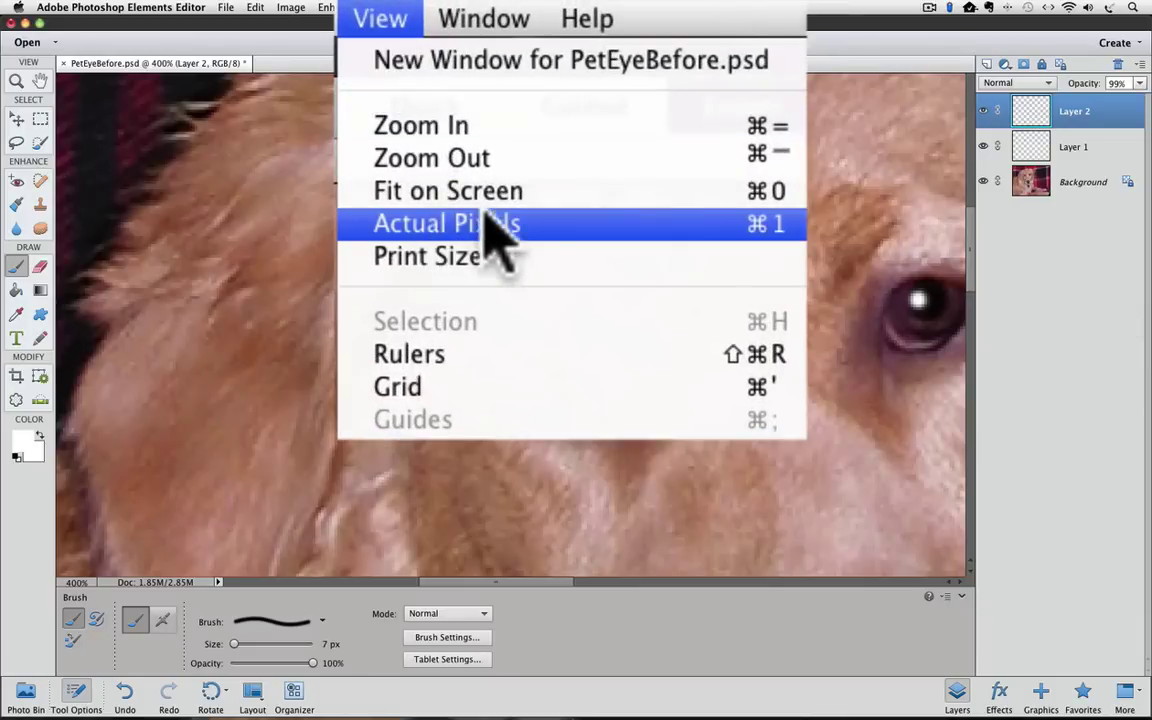
pyautogui.click(590, 88)
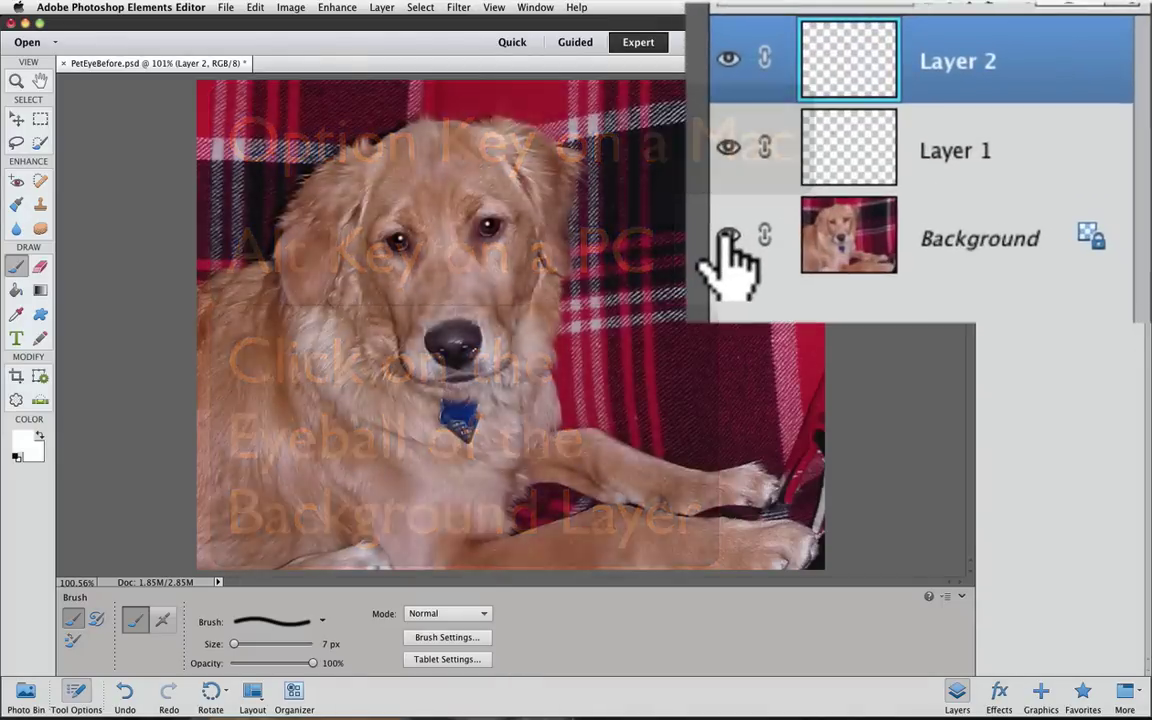
pyautogui.keyDown('alt'); pyautogui.click(727, 236); pyautogui.keyUp('alt')
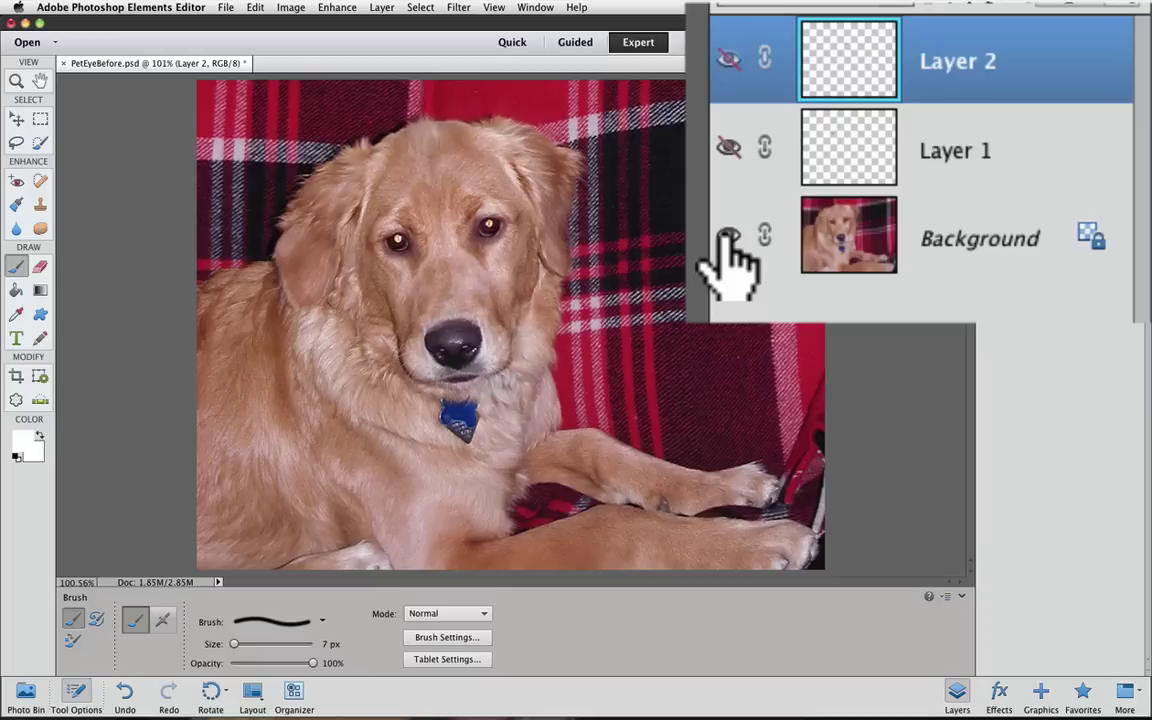
pyautogui.keyDown('alt'); pyautogui.click(727, 237); pyautogui.keyUp('alt')
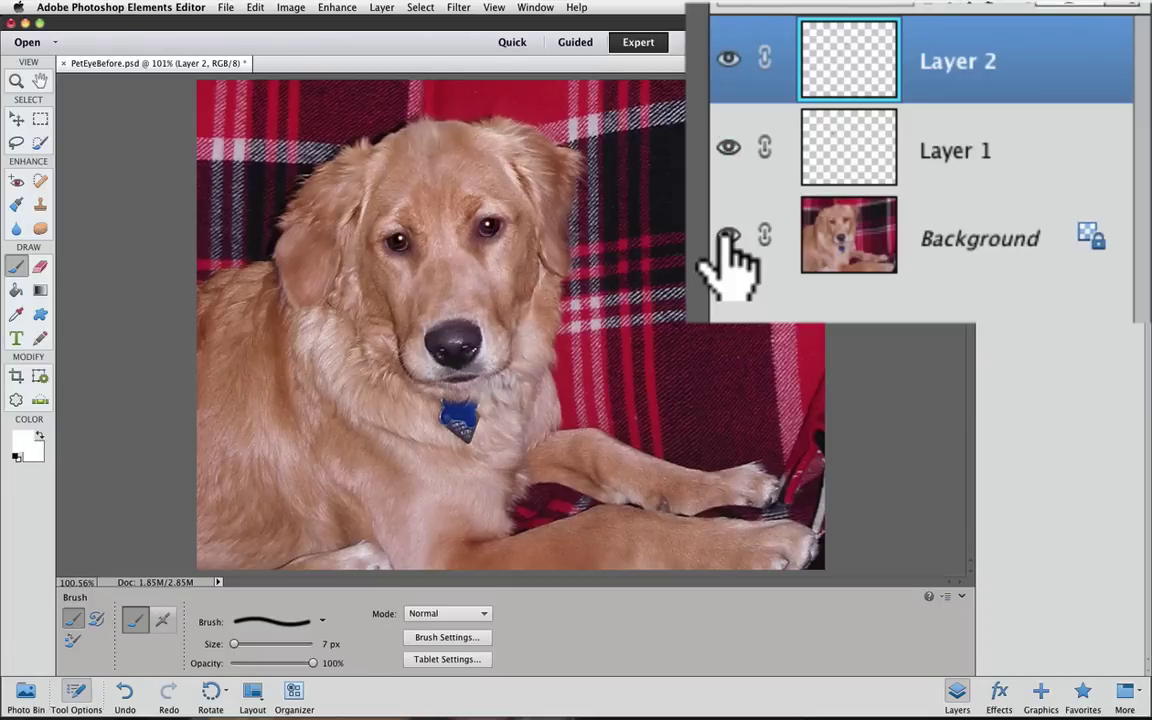
pyautogui.keyDown('alt'); pyautogui.click(727, 237); pyautogui.keyUp('alt')
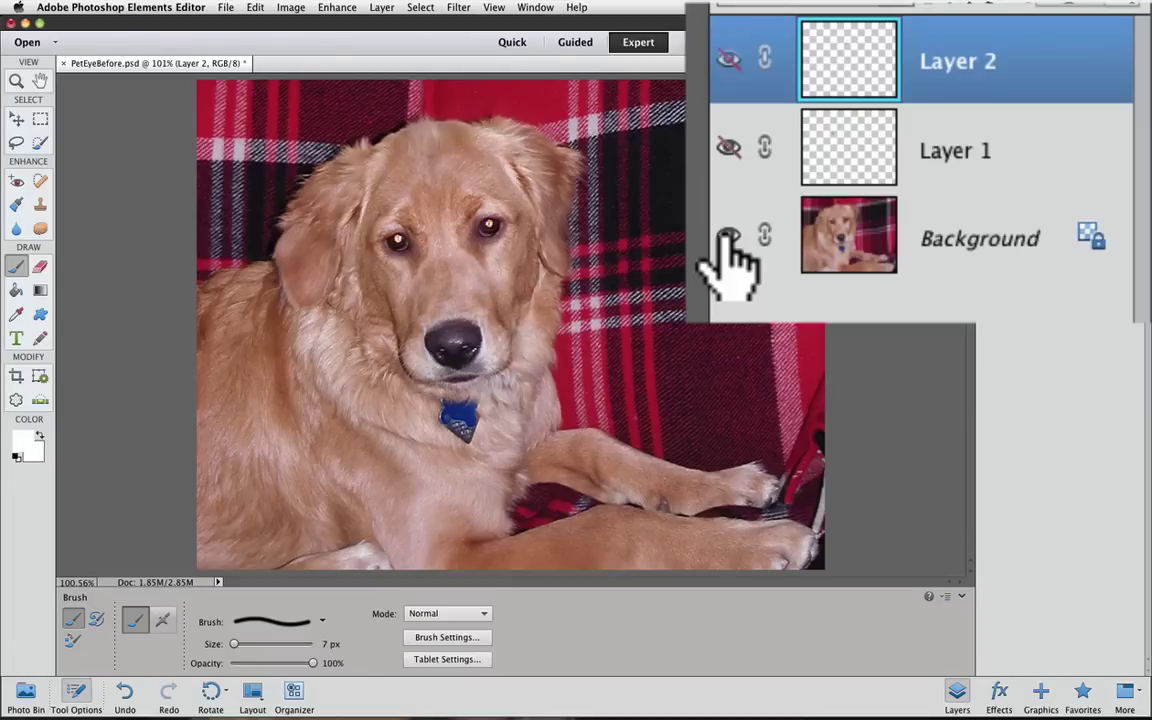
pyautogui.keyDown('alt'); pyautogui.click(727, 237); pyautogui.keyUp('alt')
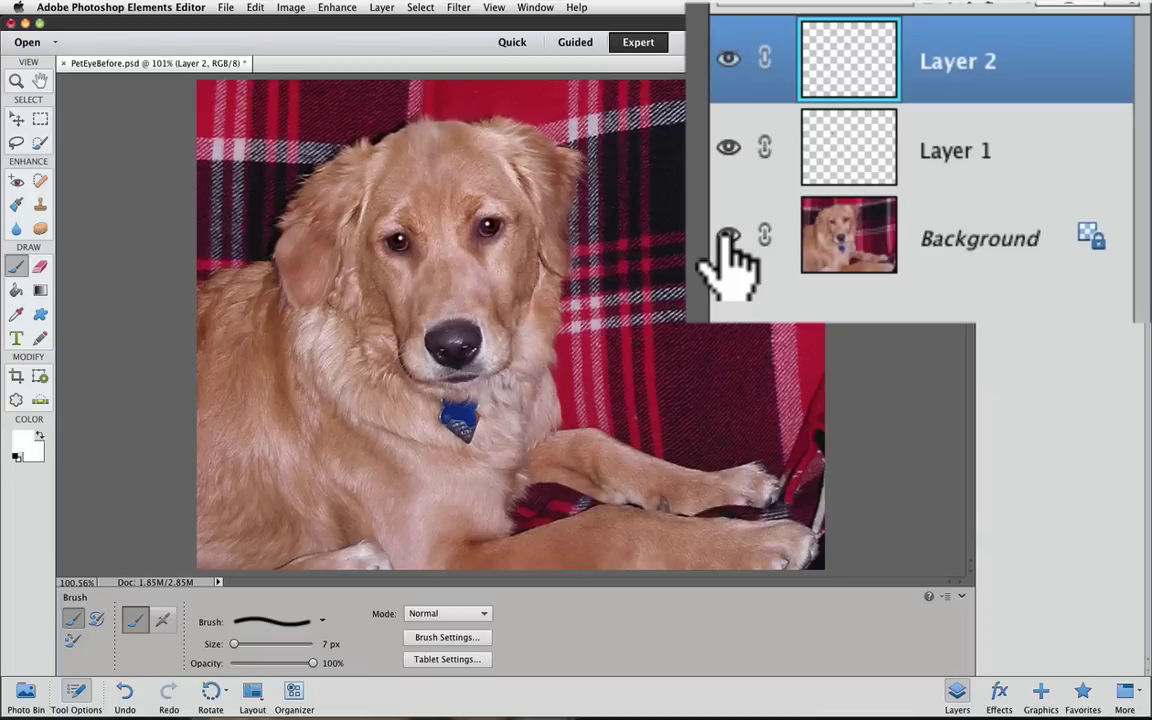